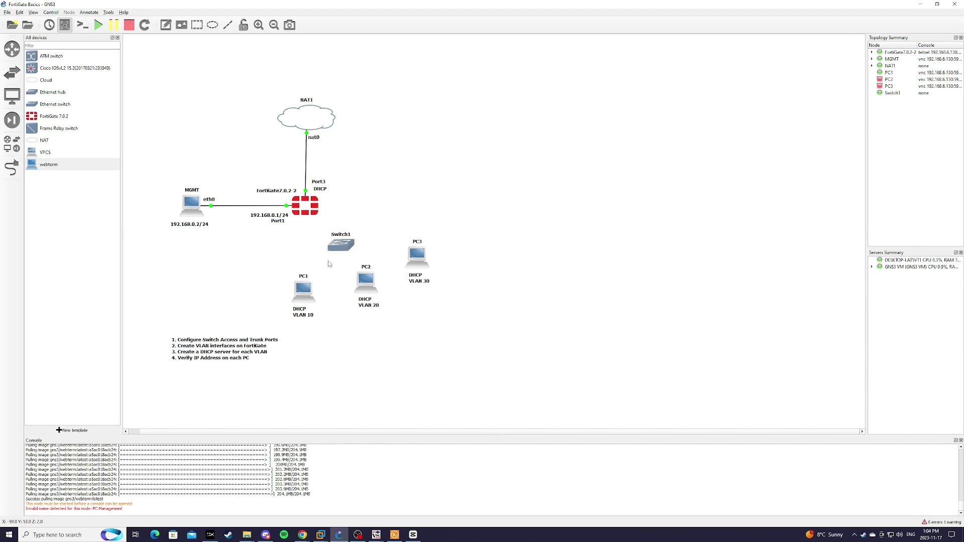
Step: Open Switch1's configuration and delete its default ports
right_click(347, 245)
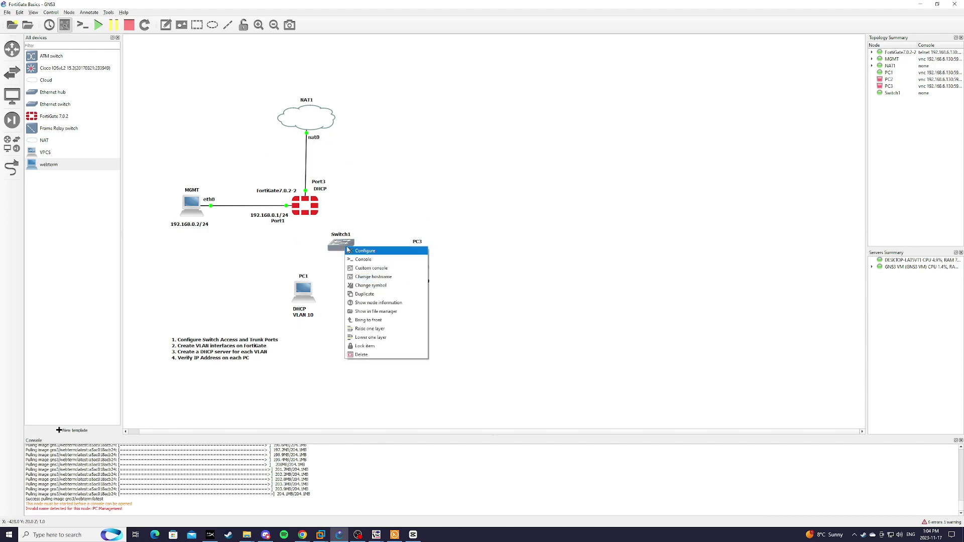
click(370, 252)
drag(499, 177, 581, 178)
click(585, 262)
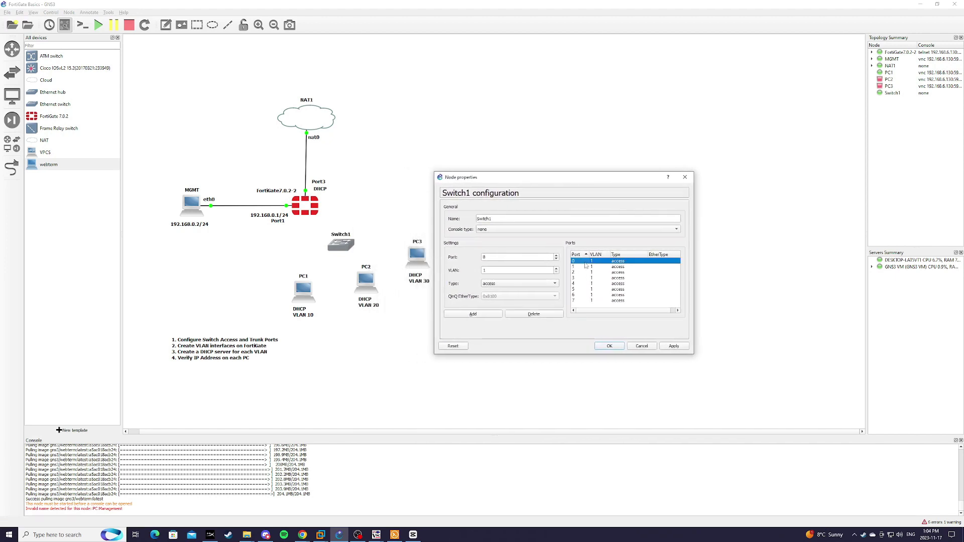
click(553, 314)
click(551, 315)
click(551, 314)
click(551, 315)
click(551, 315)
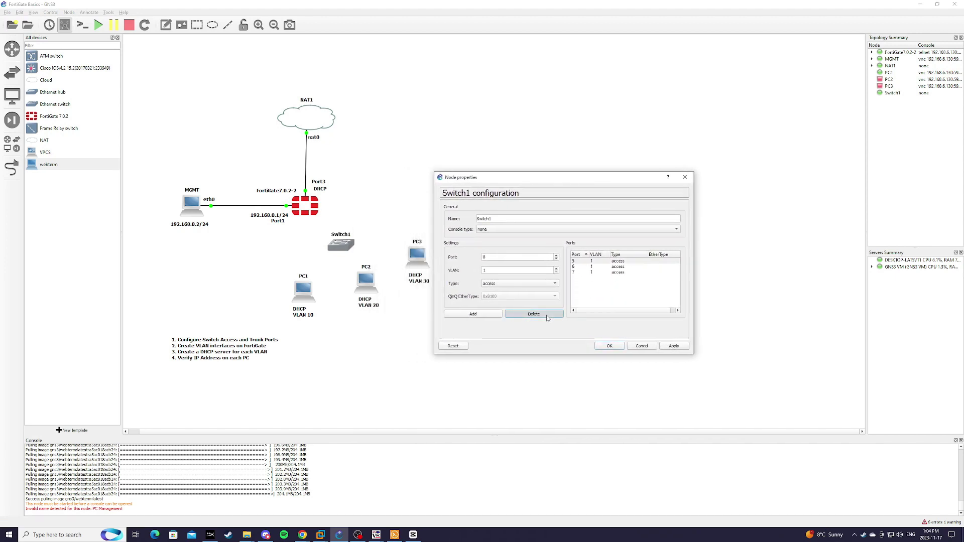
click(549, 316)
click(548, 316)
click(548, 316)
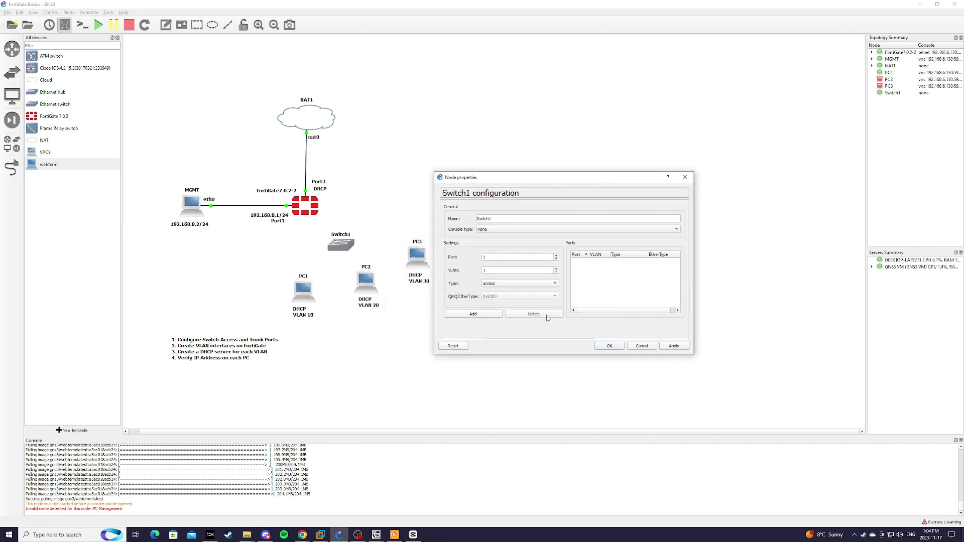
Step: Add port 0 to Switch1 as a dot1q trunk port
double_click(496, 256)
click(492, 271)
click(495, 284)
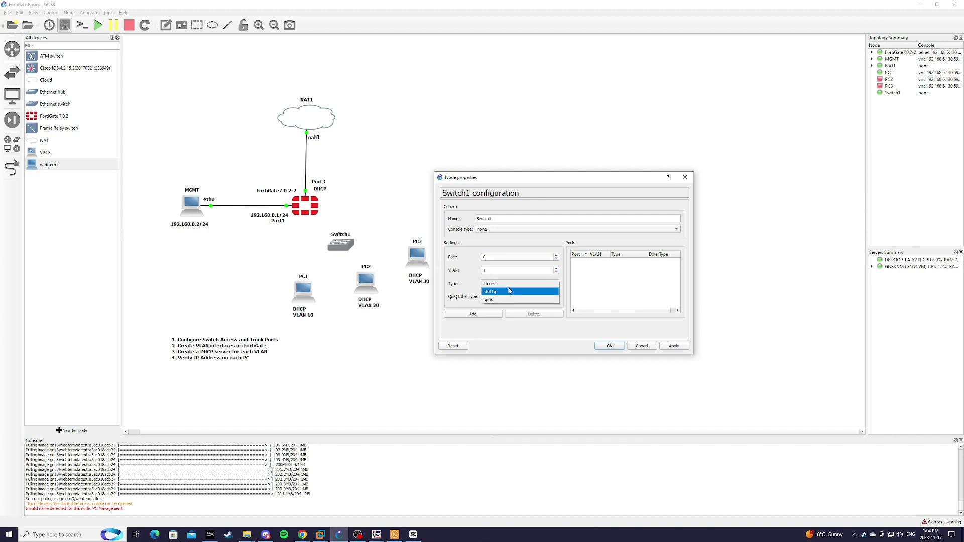
click(499, 293)
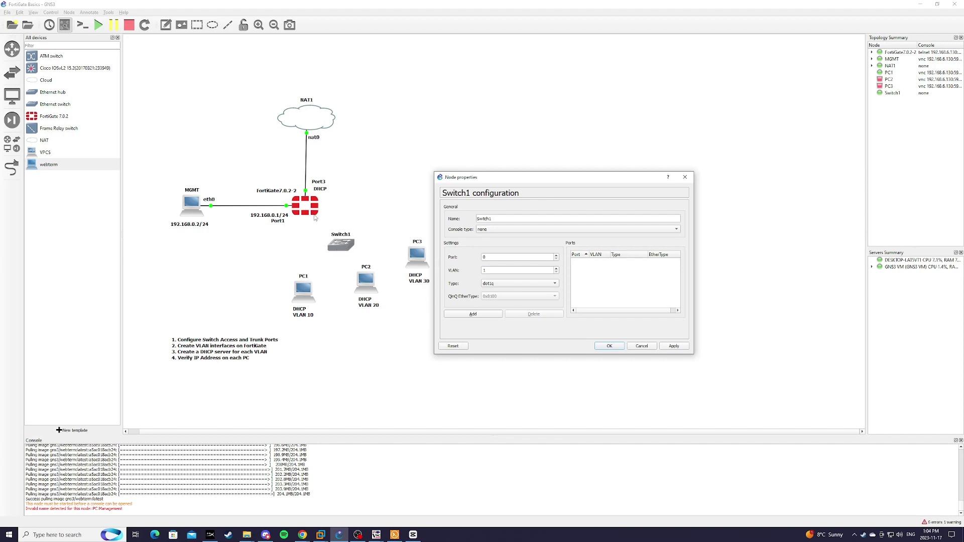
click(473, 315)
Step: Add ports 1, 2 and 3 as access ports in VLANs 10, 20 and 30, then apply
drag(502, 258, 474, 258)
click(498, 271)
text(0)
click(500, 284)
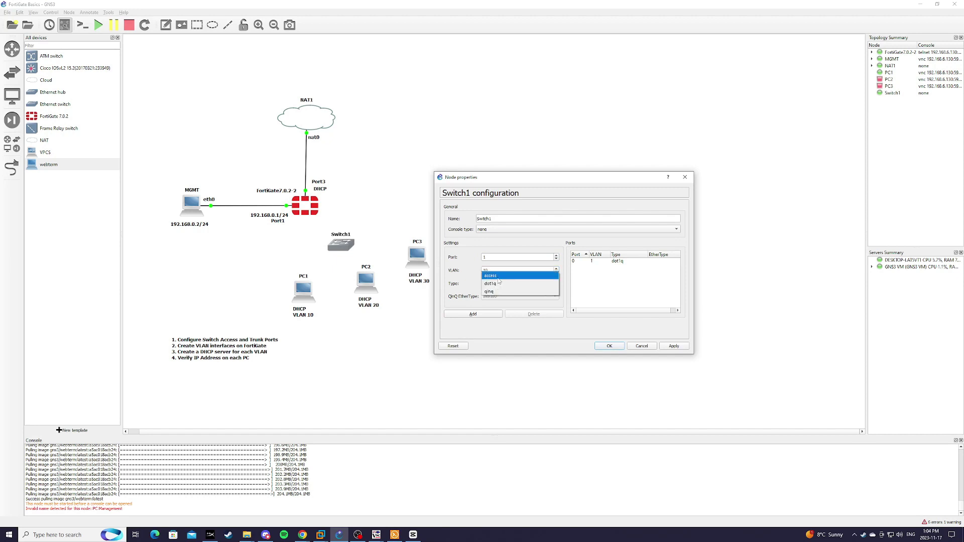
click(500, 277)
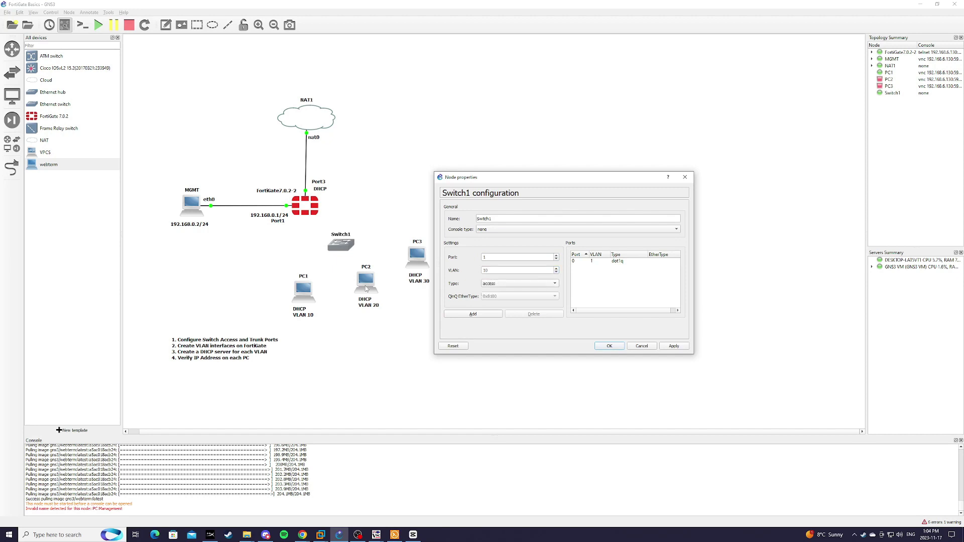
click(458, 314)
click(467, 315)
drag(495, 272, 465, 274)
text(30)
click(467, 314)
click(612, 346)
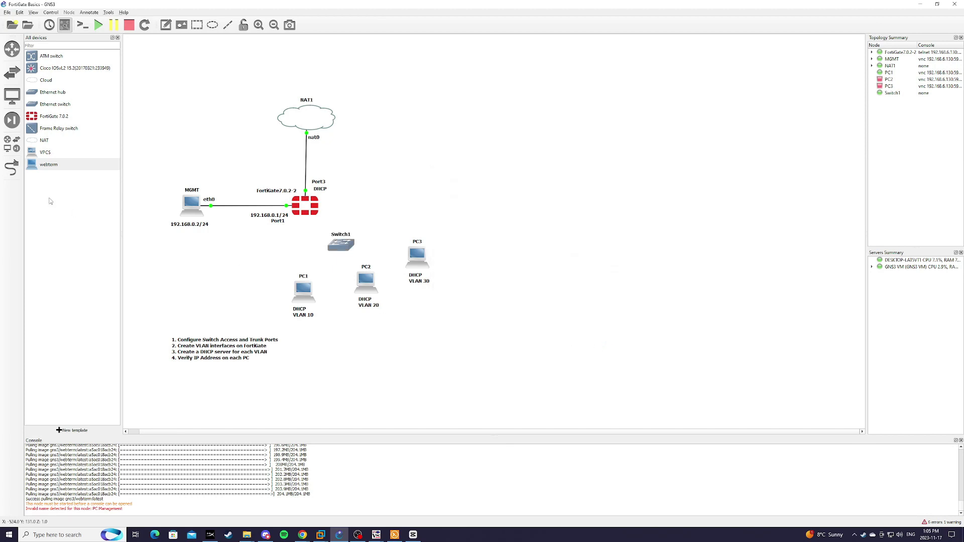
Step: Link Switch1 Ethernet0 to the FortiGate's Port2
click(12, 170)
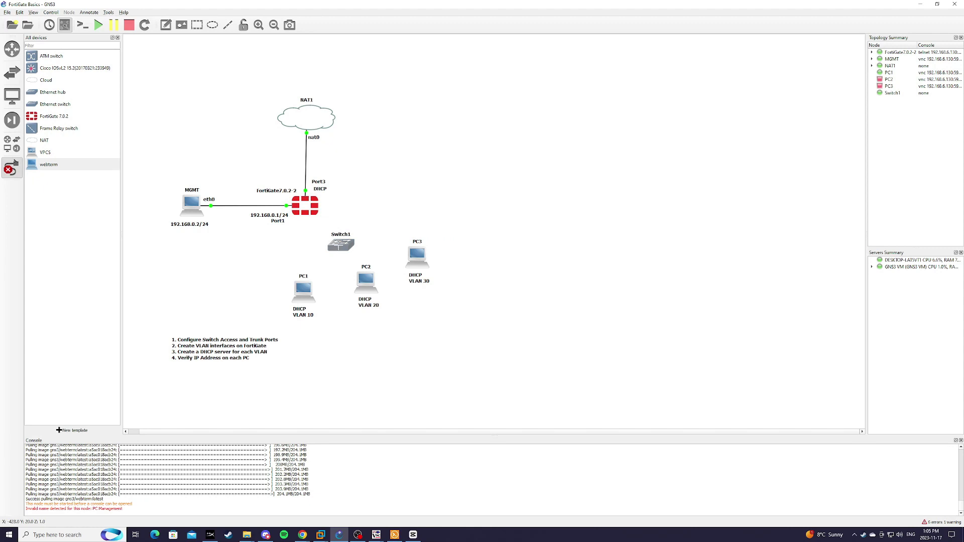
click(342, 245)
click(374, 248)
click(308, 209)
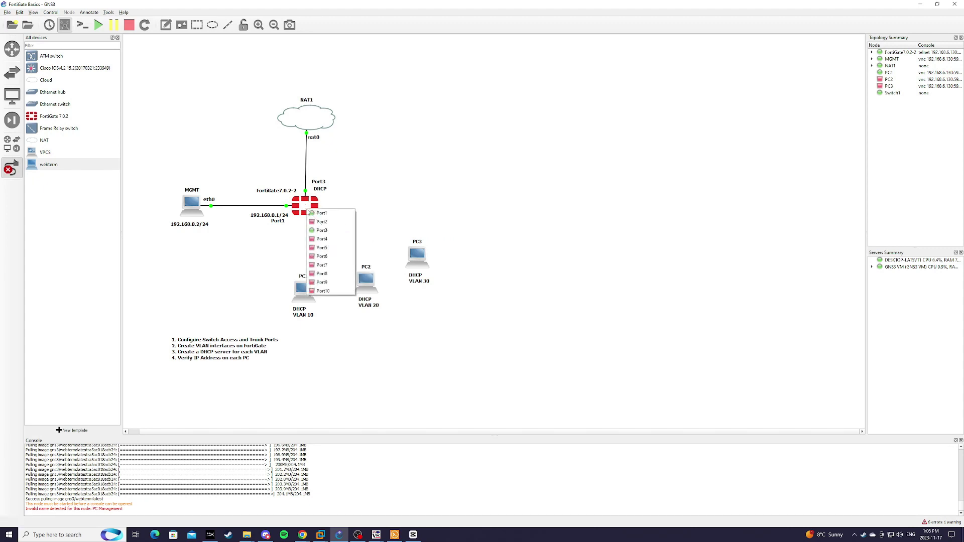
click(333, 224)
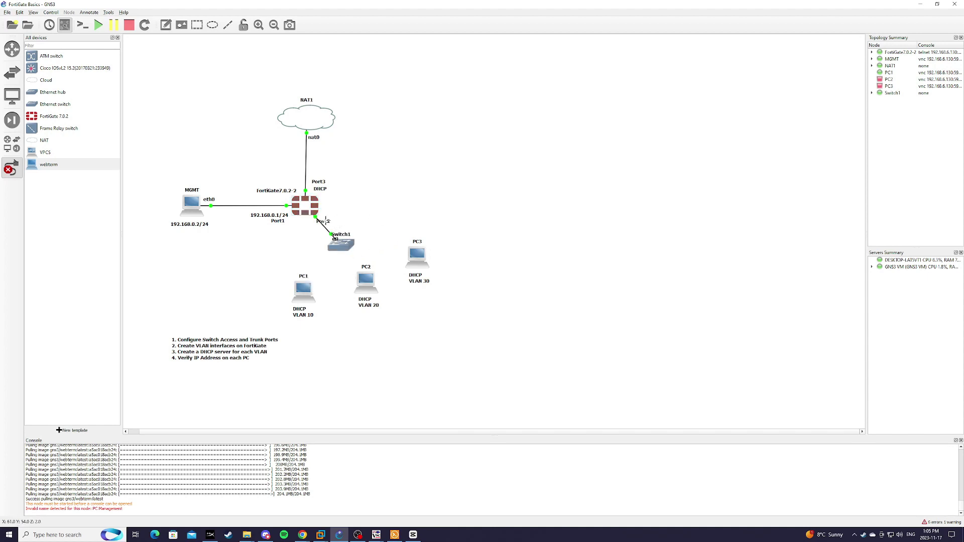
Step: Cable Switch1 Ethernet1, Ethernet2 and Ethernet3 to eth0 of PC1, PC2 and PC3
click(345, 246)
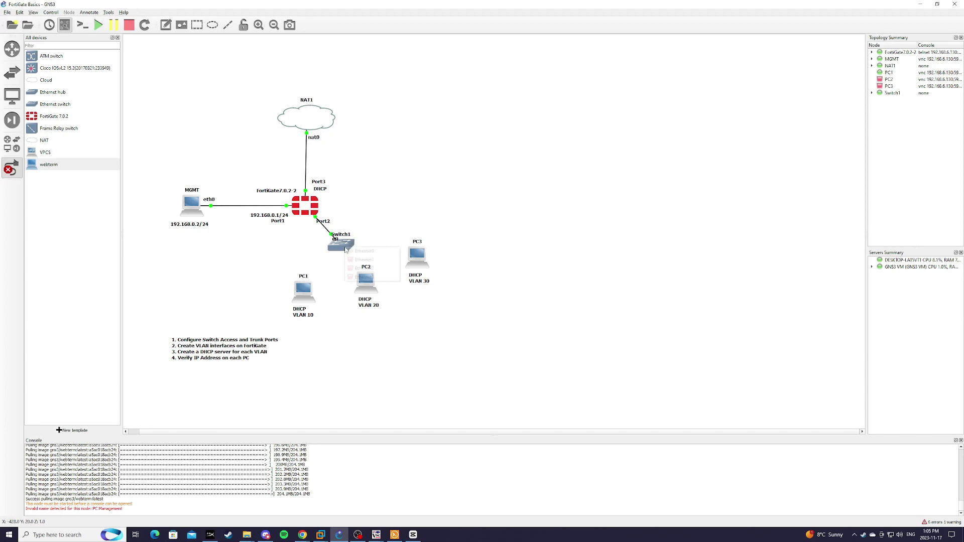
click(359, 260)
click(304, 290)
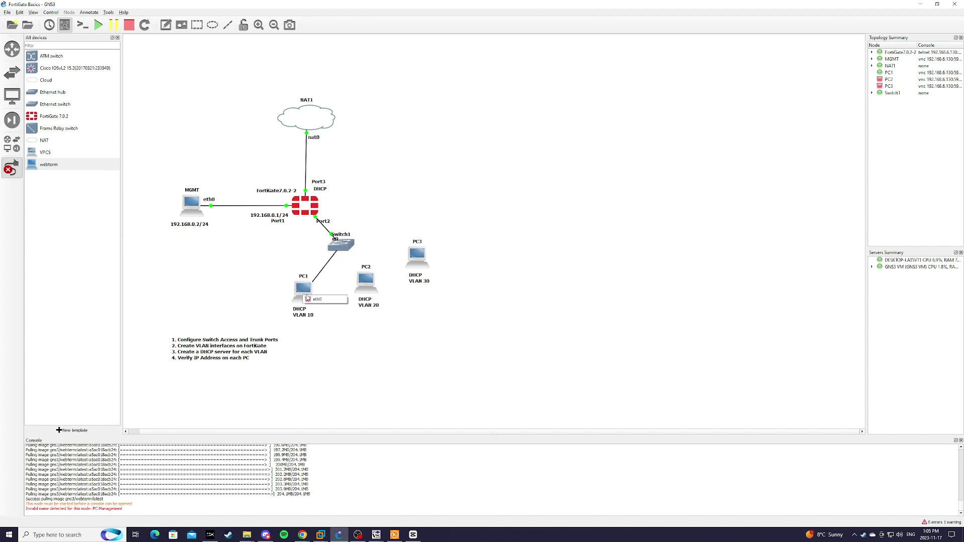
click(313, 294)
click(340, 246)
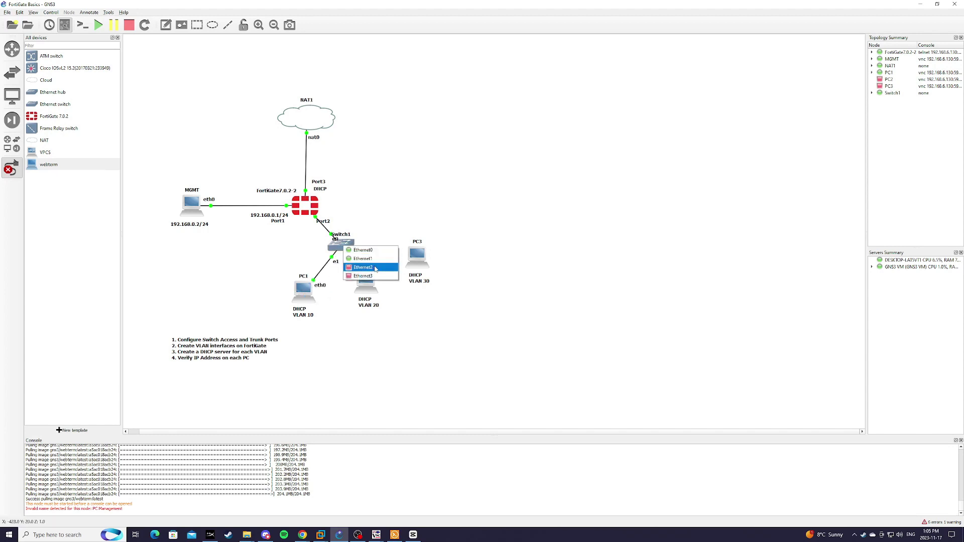
click(360, 271)
click(369, 286)
click(383, 291)
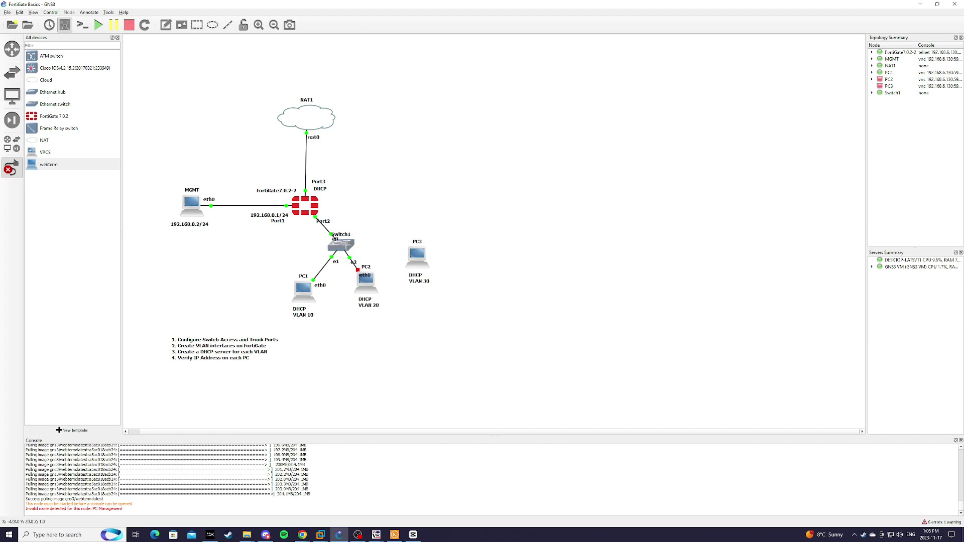
click(344, 245)
click(374, 277)
click(417, 257)
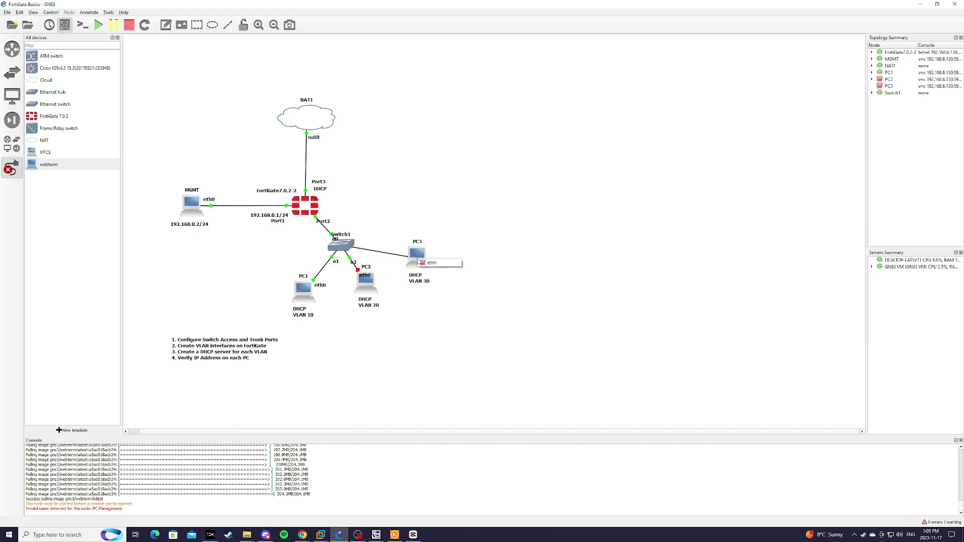
click(431, 263)
right_click(415, 357)
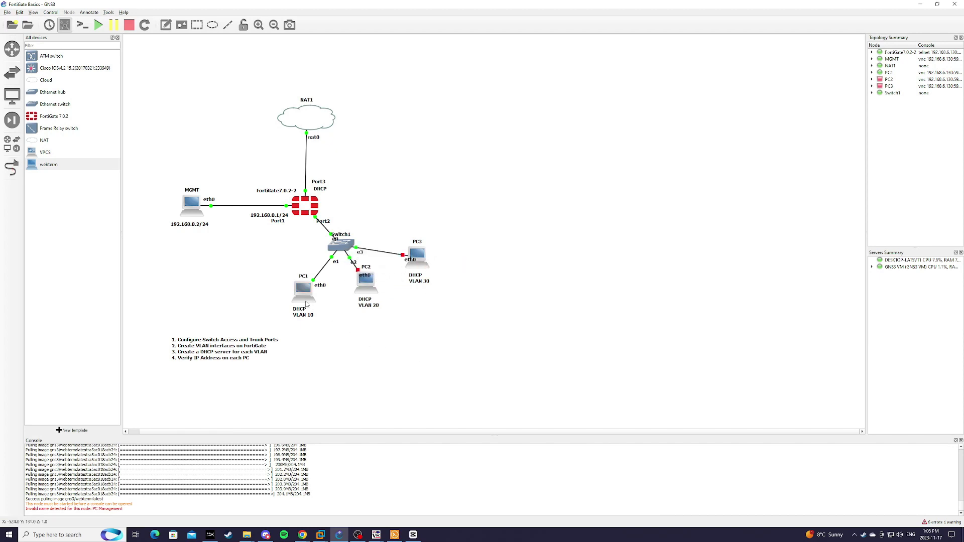
Step: Enable the 'auto eth0' and 'iface eth0 inet dhcp' lines in PC1's network configuration
right_click(306, 303)
click(326, 308)
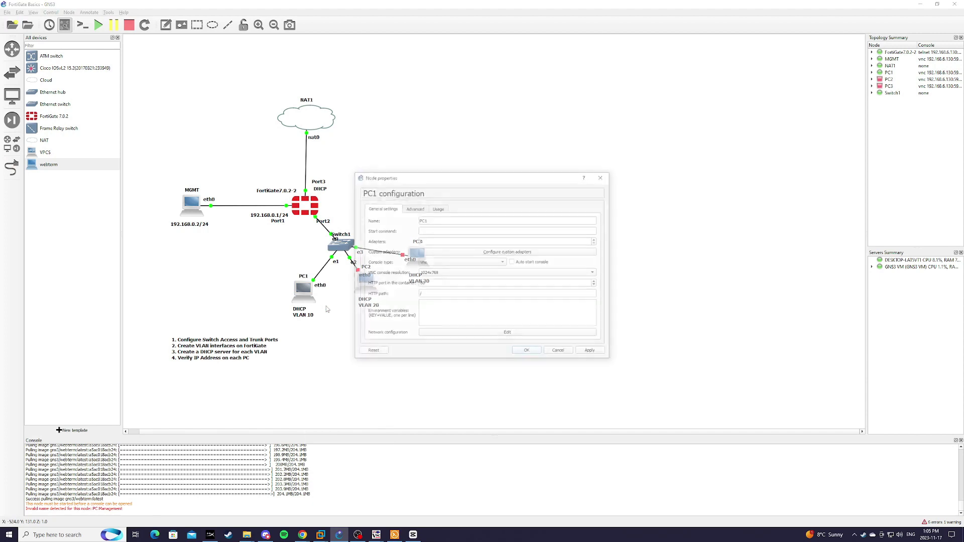
click(471, 334)
drag(386, 232, 341, 229)
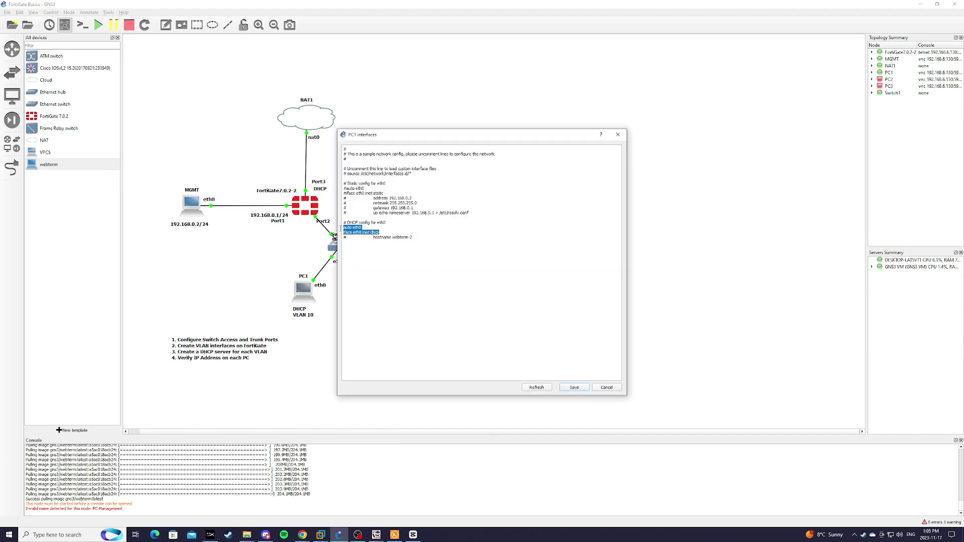
click(574, 388)
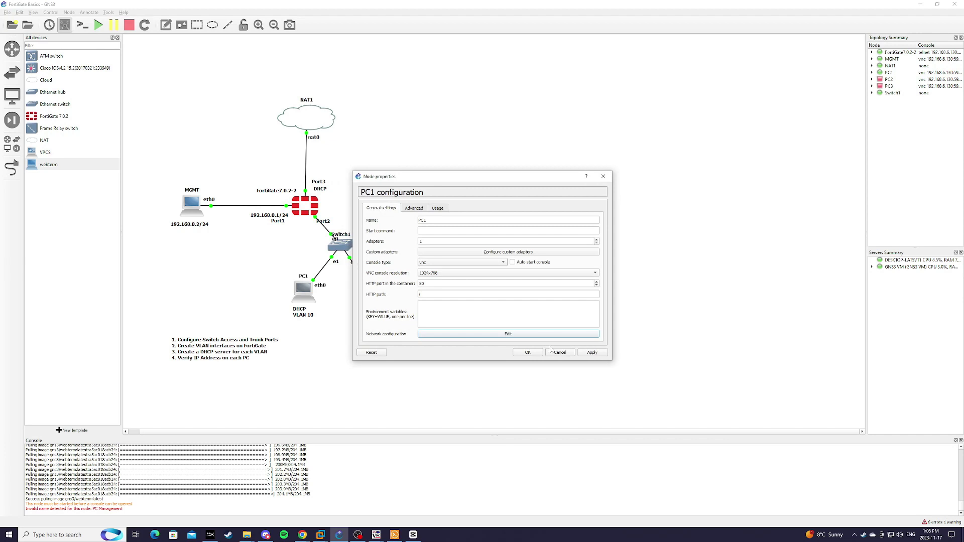
click(528, 352)
Step: Uncomment the eth0 DHCP lines in PC2's network configuration and save
right_click(384, 281)
click(401, 306)
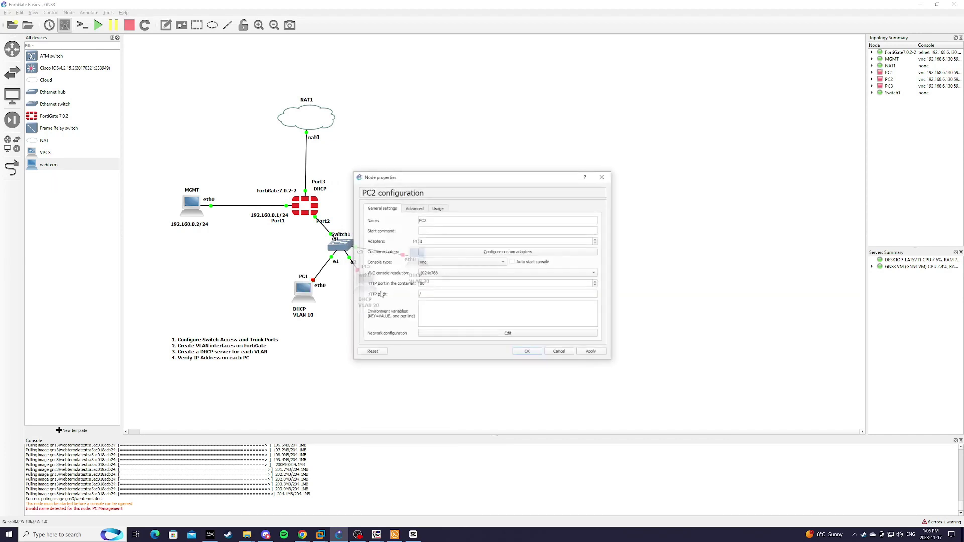
click(483, 334)
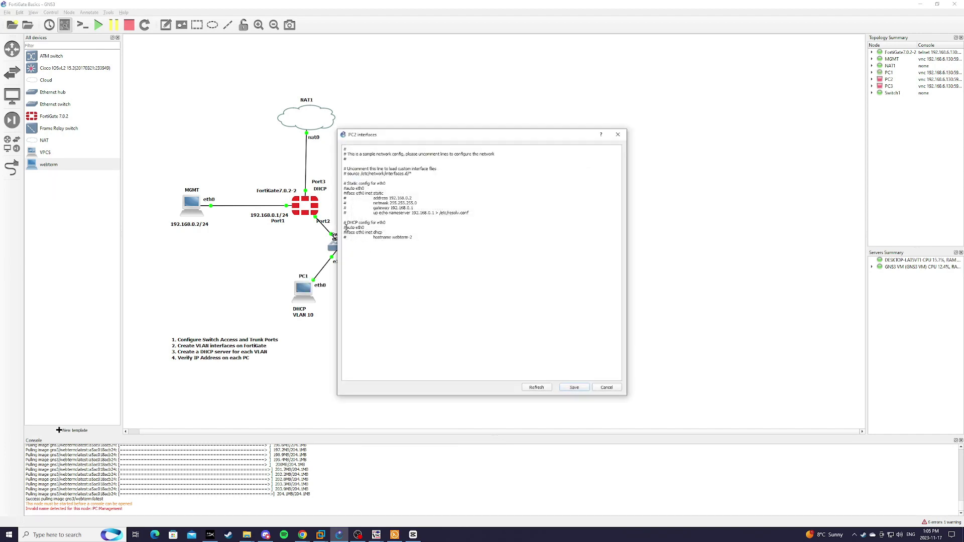
key(Delete)
key(Down)
key(Delete)
click(574, 387)
click(528, 353)
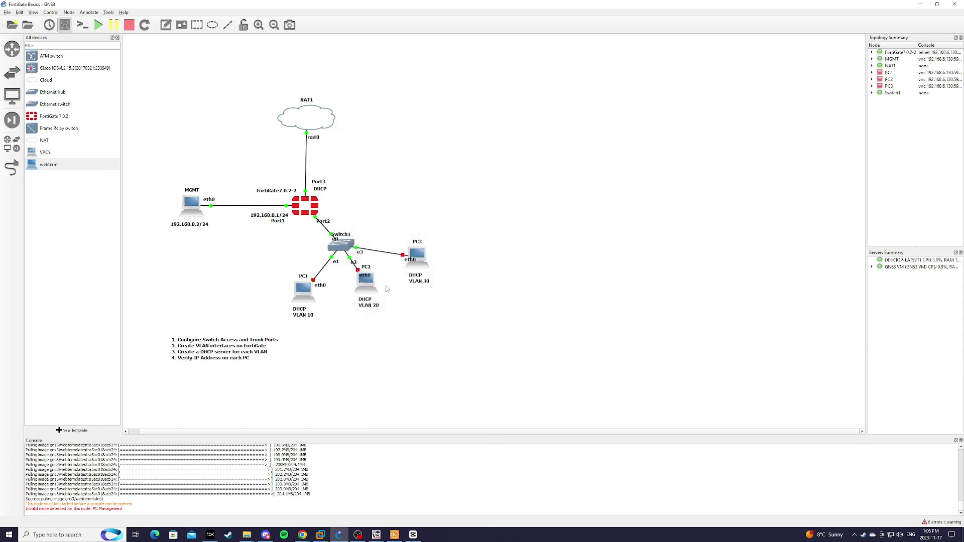
Step: Uncomment the eth0 DHCP lines in PC3's network configuration and save
right_click(424, 260)
click(453, 270)
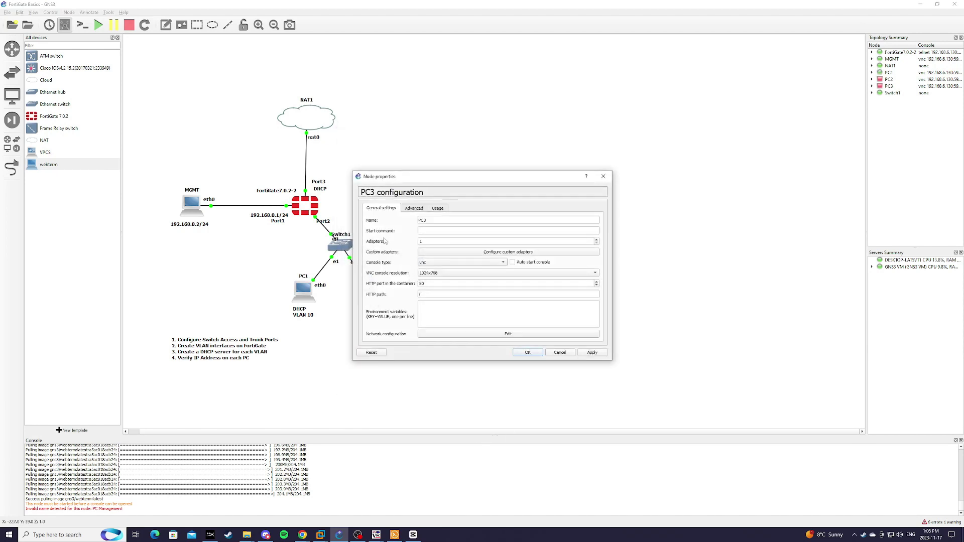
click(500, 332)
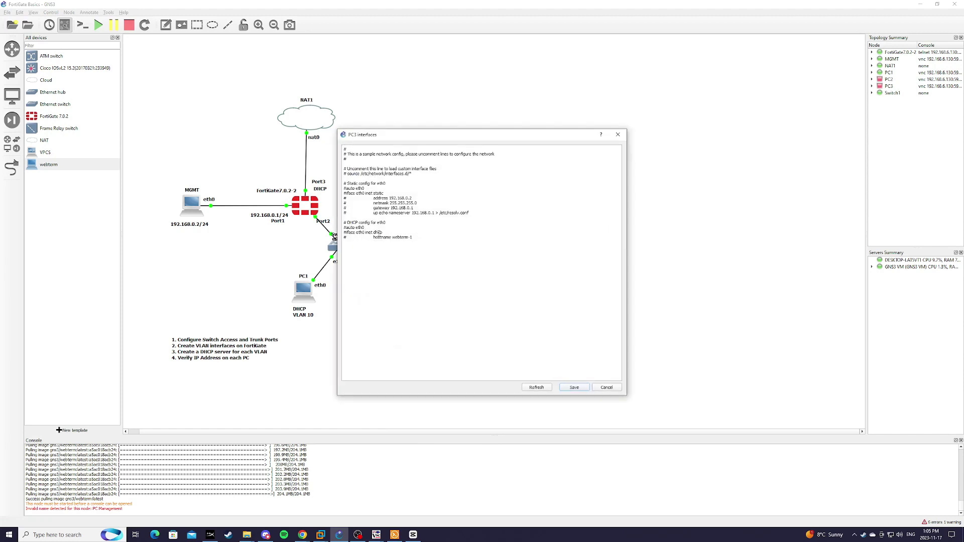
key(BackSpace)
key(Down)
key(Delete)
click(574, 387)
click(592, 354)
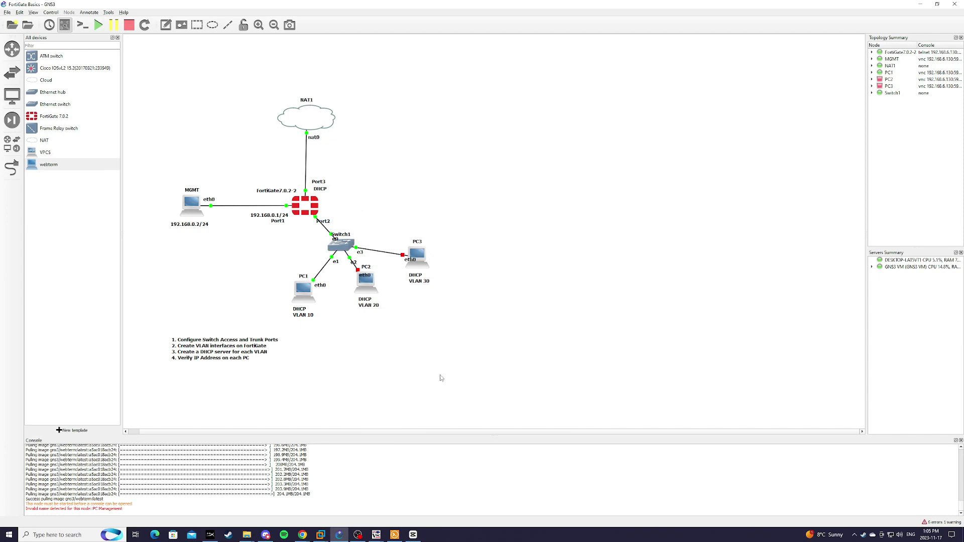
Step: Start PC2 and PC3, then open the MGMT node's console with the FortiGate web interface
right_click(370, 290)
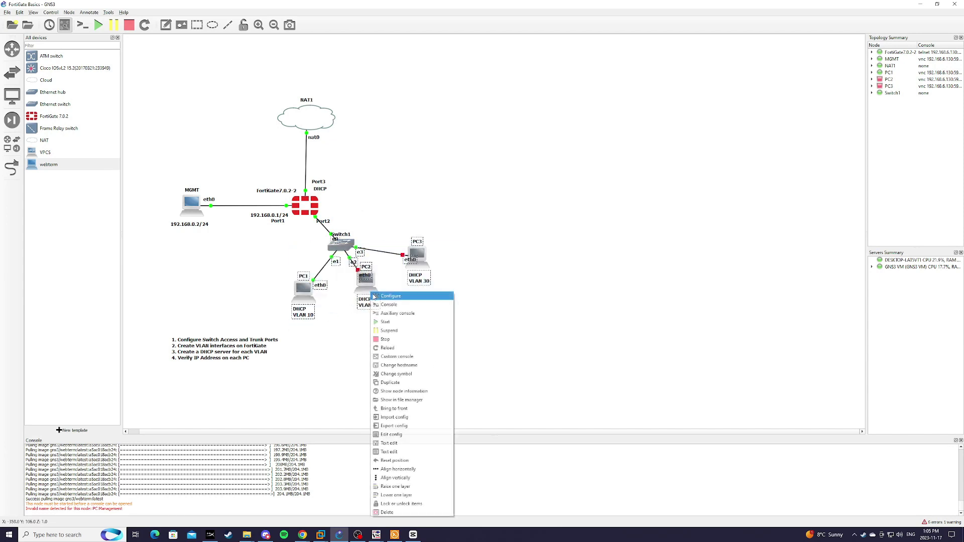
click(401, 326)
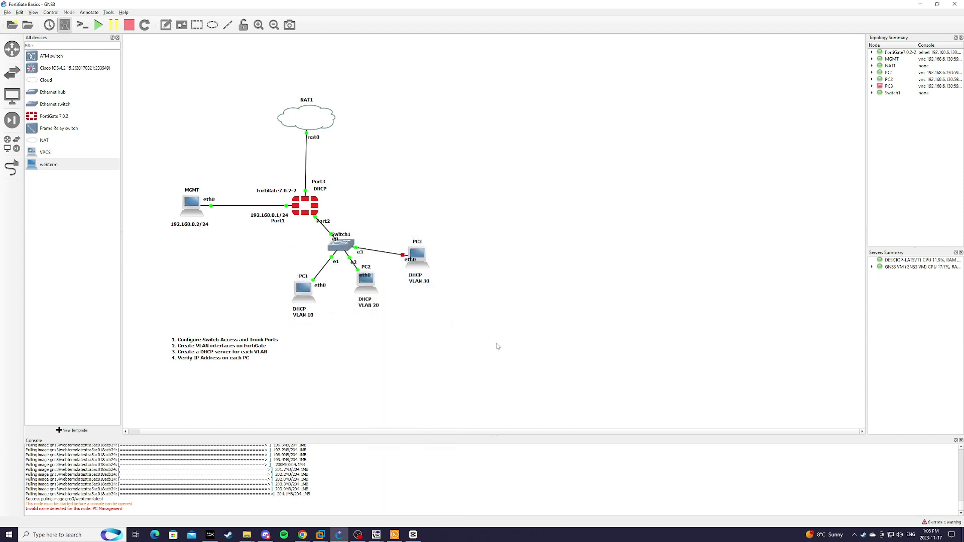
right_click(425, 262)
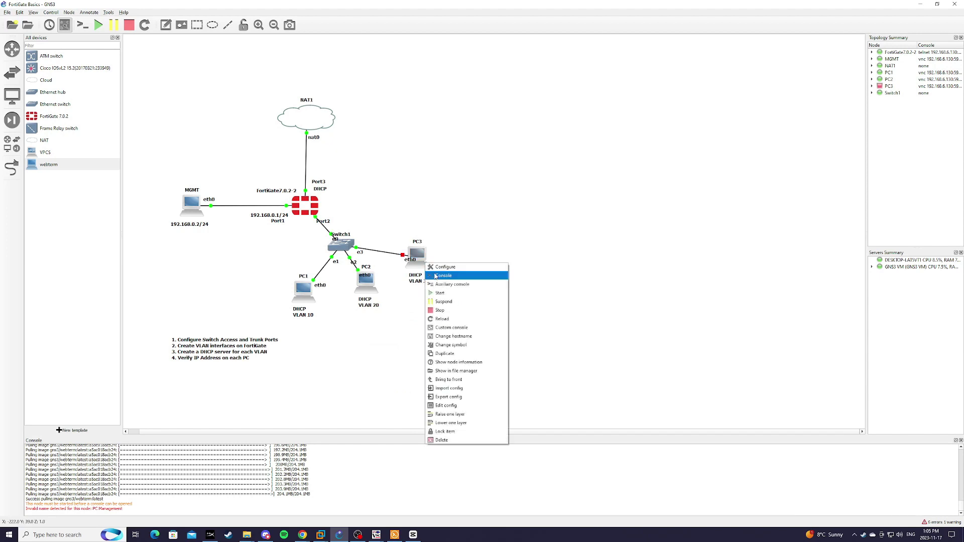
click(449, 295)
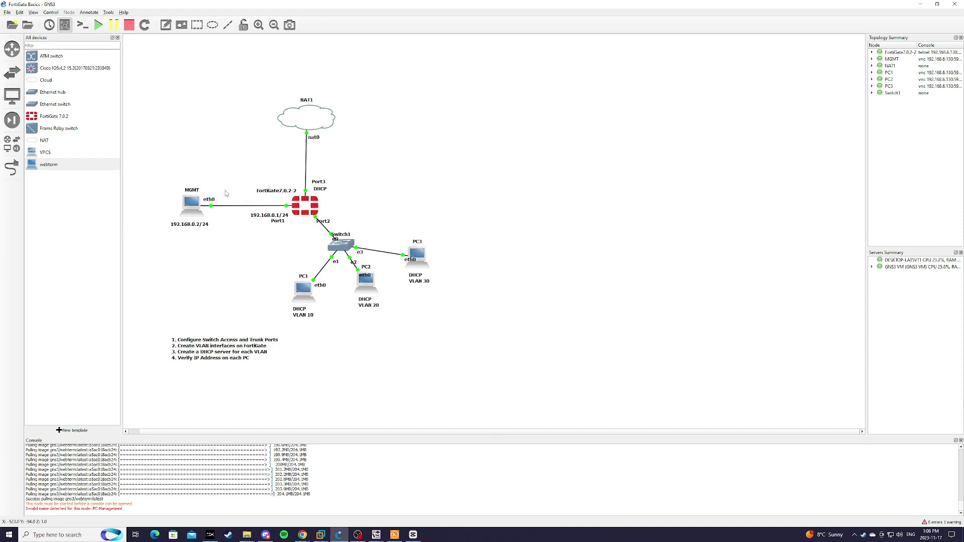
right_click(191, 210)
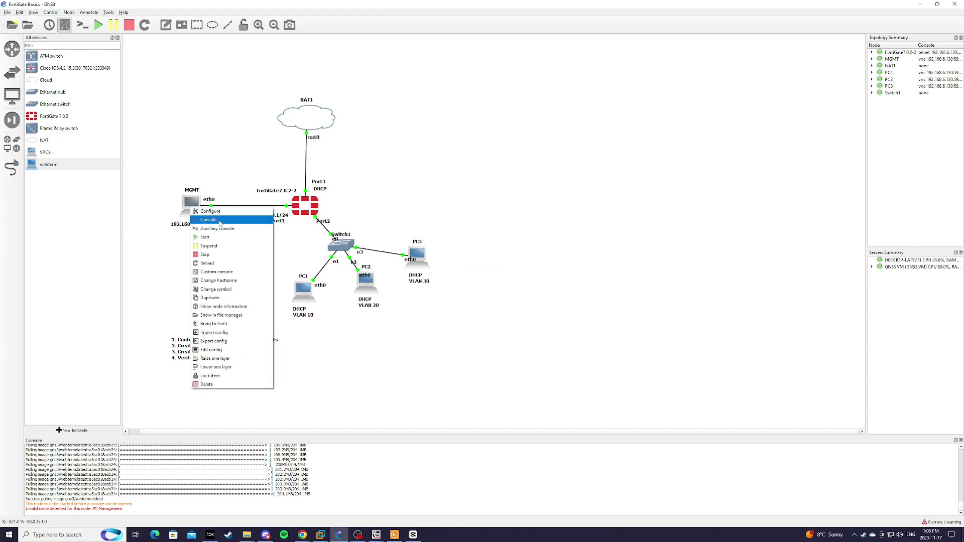
click(219, 221)
Step: Create a new FortiGate interface named VLAN10 with alias VLAN10
drag(504, 117, 649, 110)
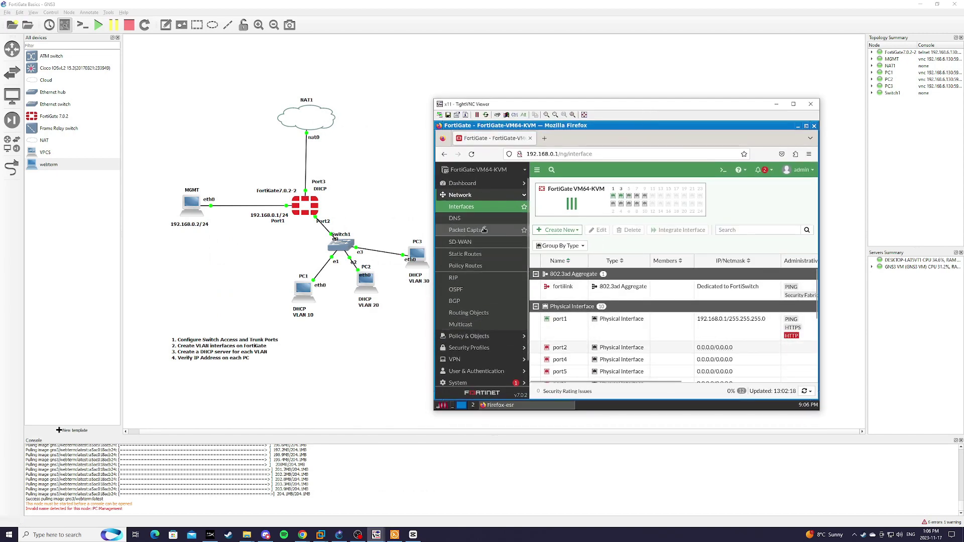
scroll(624, 309, down, 1)
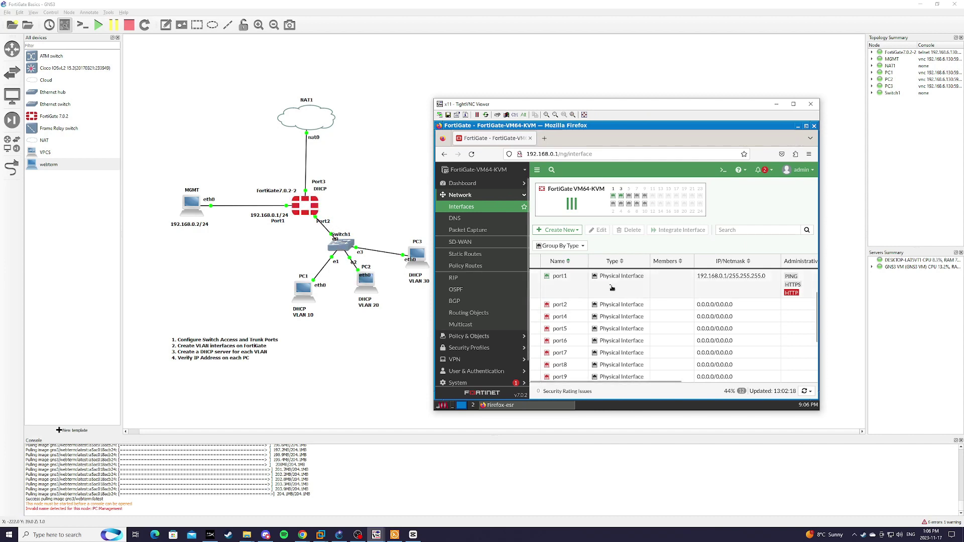
scroll(599, 311, up, 1)
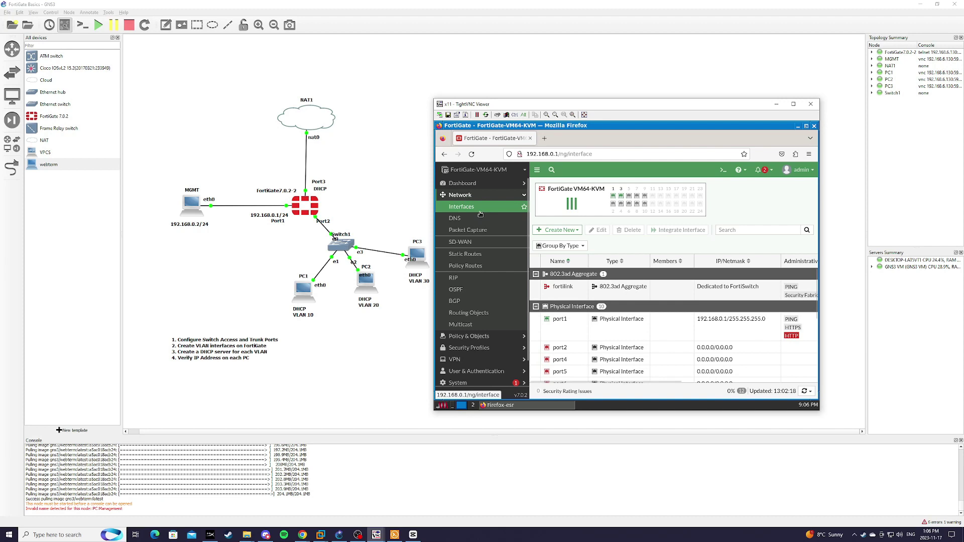
click(573, 232)
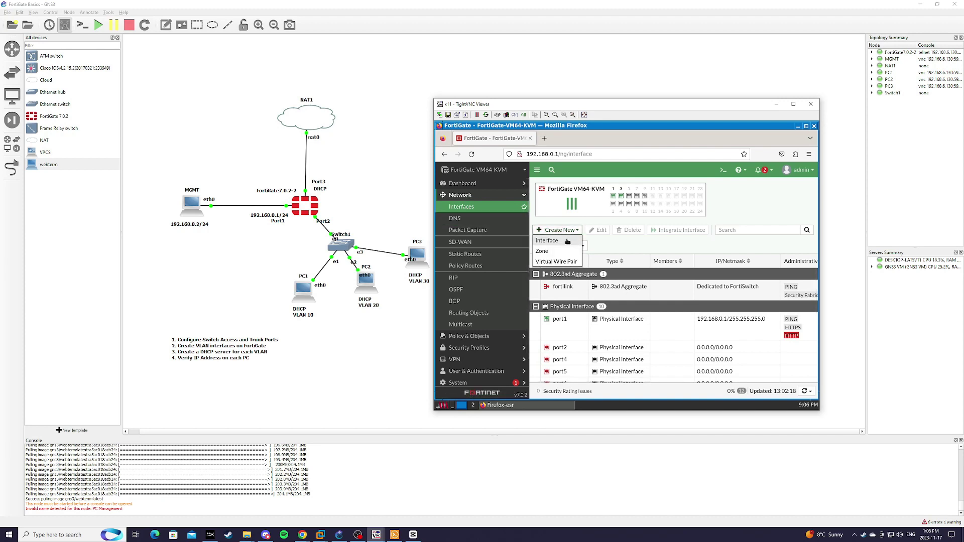
click(553, 242)
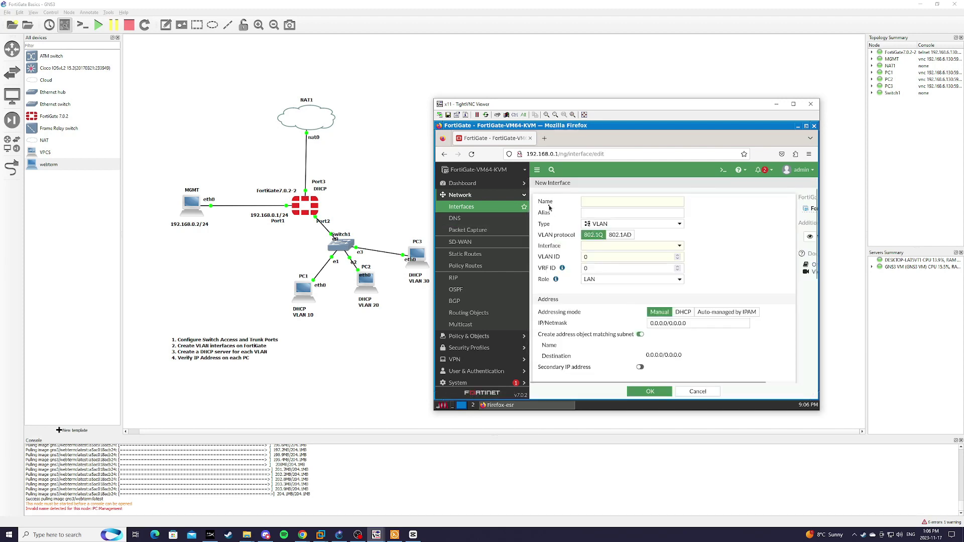
click(603, 203)
text(VLAN10)
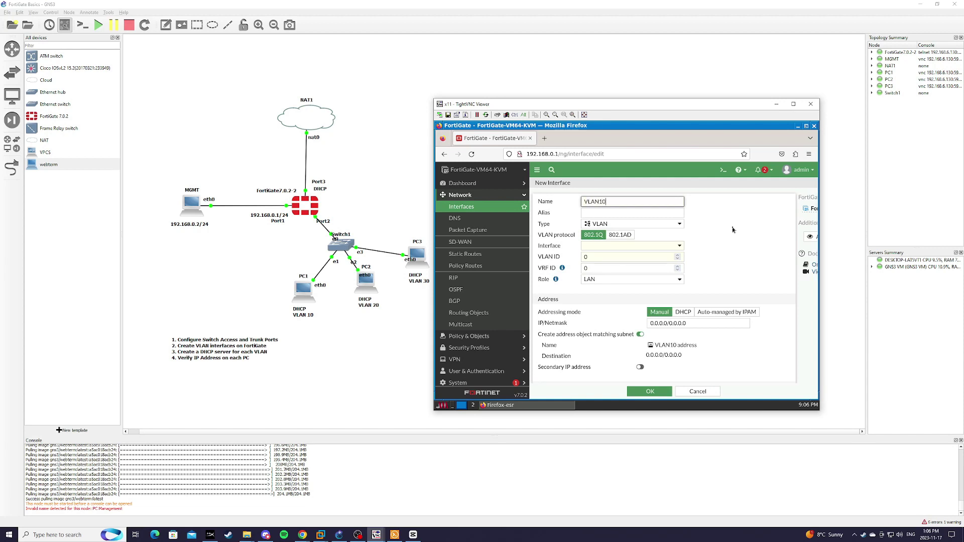
click(621, 212)
text(V)
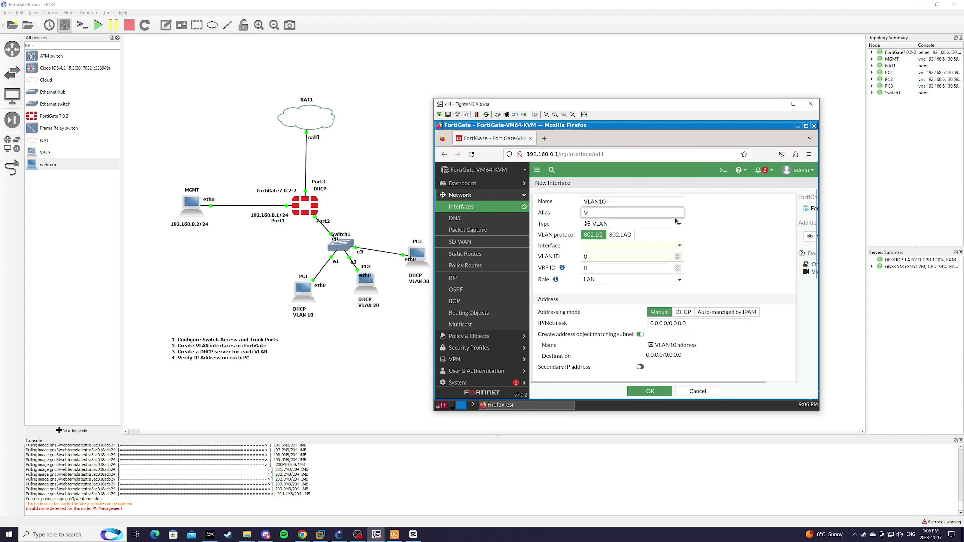
text(LAN10)
Step: Place VLAN10 on port2 with VLAN ID 10 and IP 192.168.10.1/24
click(675, 247)
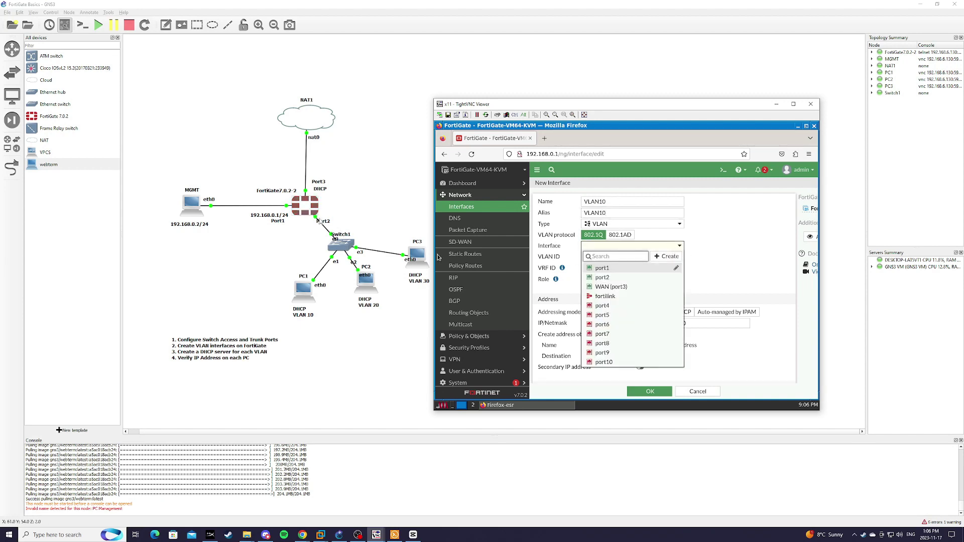
click(602, 277)
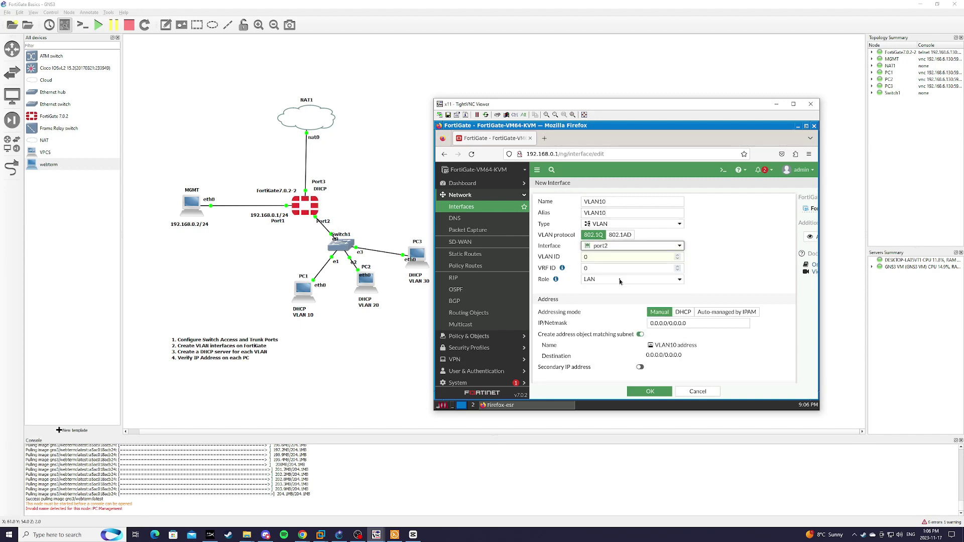
double_click(588, 258)
text(1)
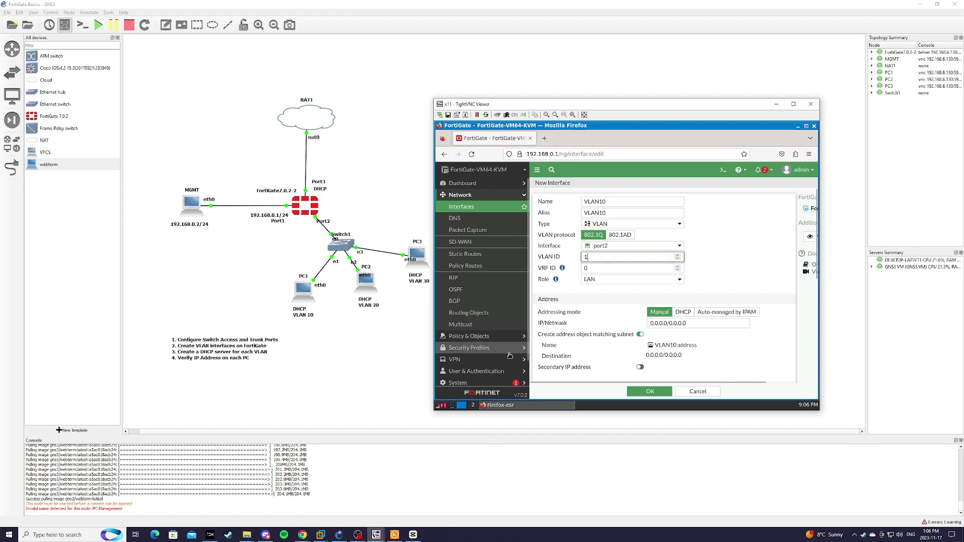
text(0)
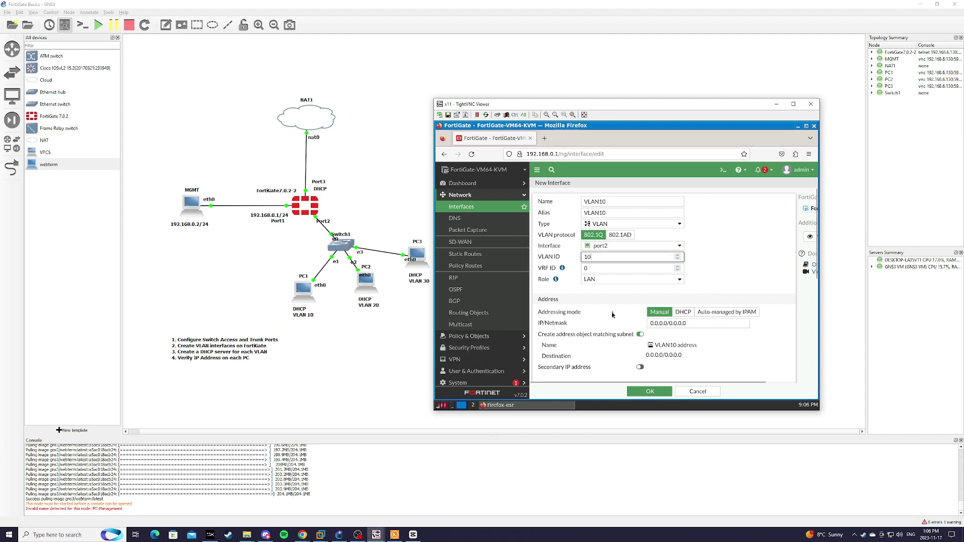
scroll(607, 311, down, 2)
click(606, 281)
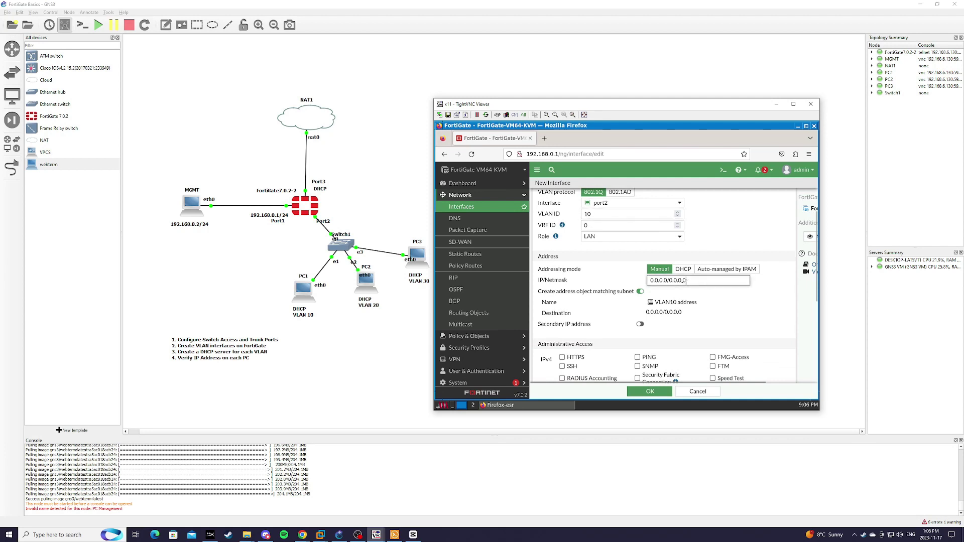
text(192.168)
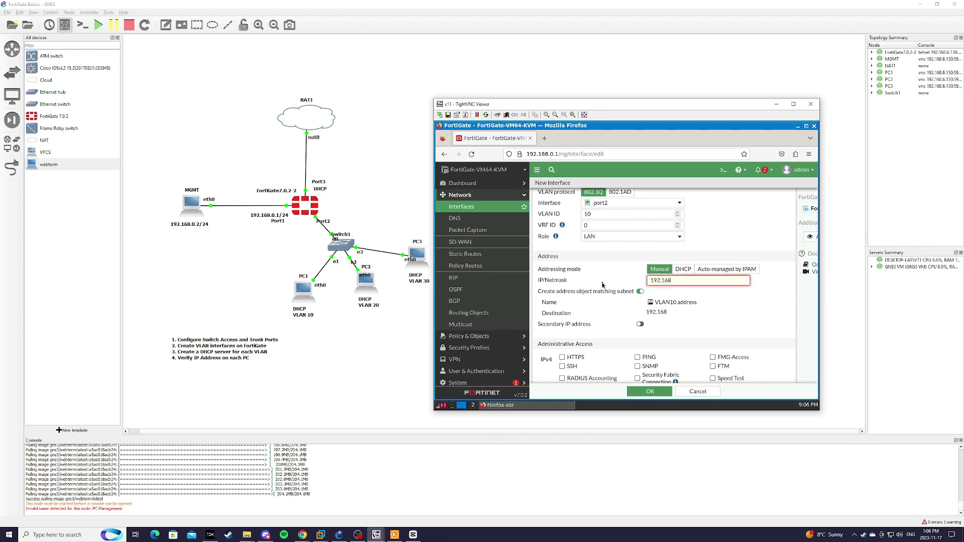
text(.10.1/24)
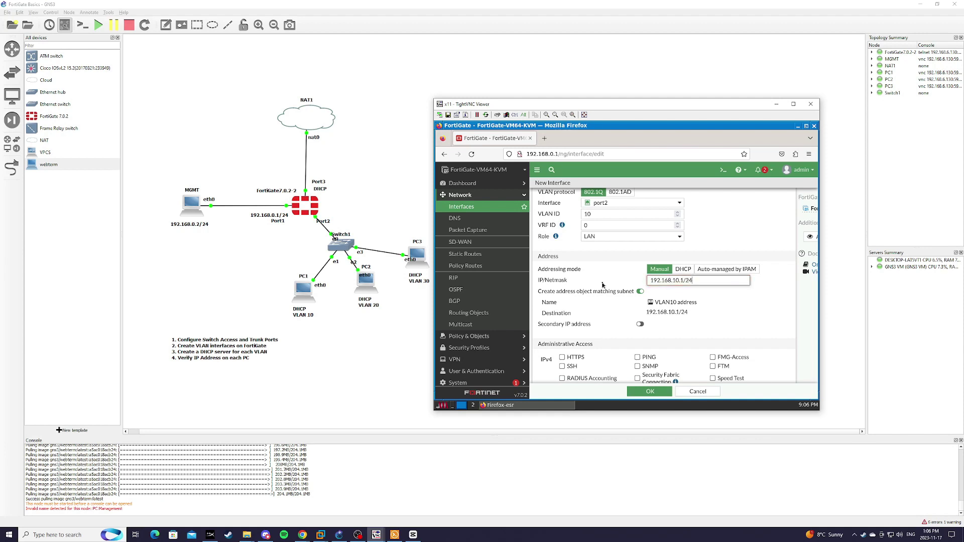
Step: Allow HTTPS and PING administrative access on VLAN10
scroll(607, 301, down, 2)
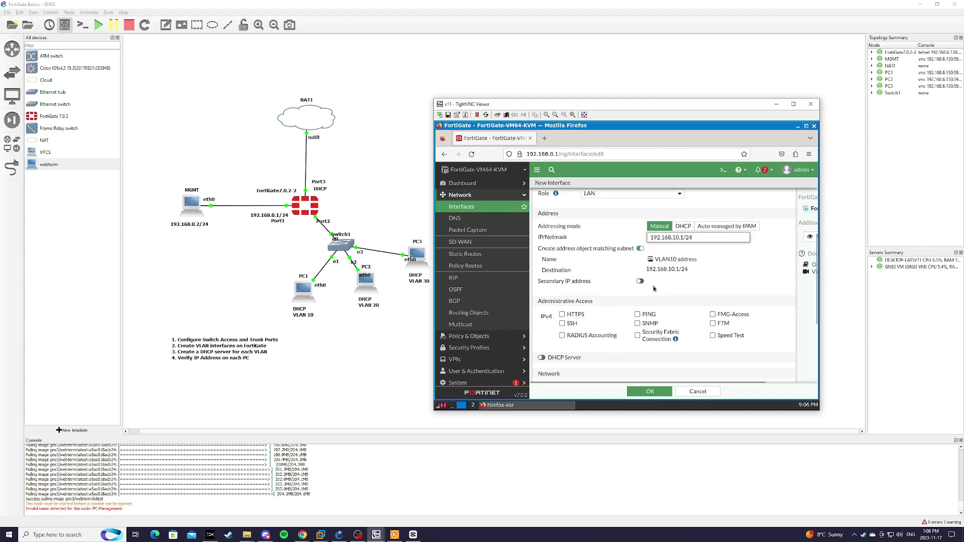
click(562, 314)
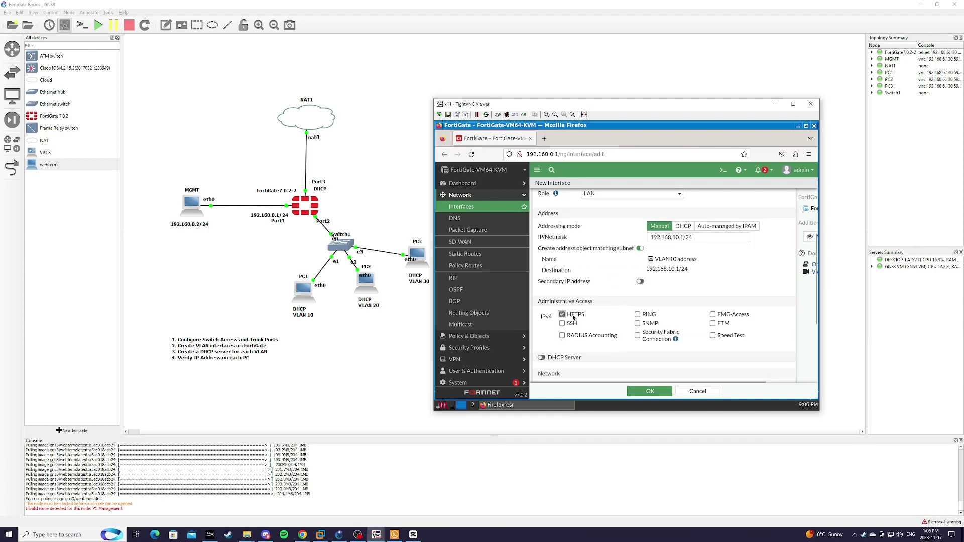
click(636, 315)
Step: Enable VLAN10's DHCP server with specified DNS server 8.8.8.8 and save the interface
scroll(643, 320, down, 4)
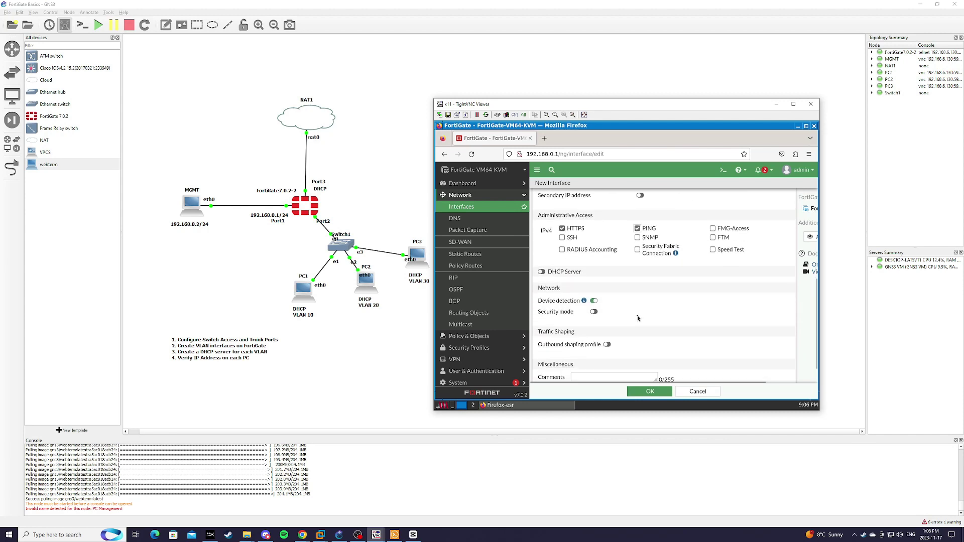
click(542, 272)
scroll(638, 272, down, 2)
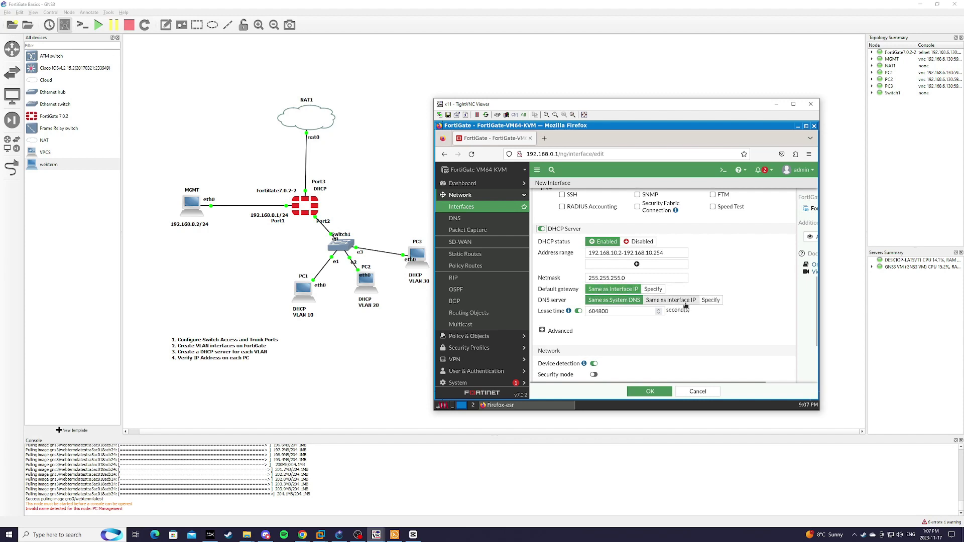
click(711, 300)
click(663, 311)
text(8.8.8)
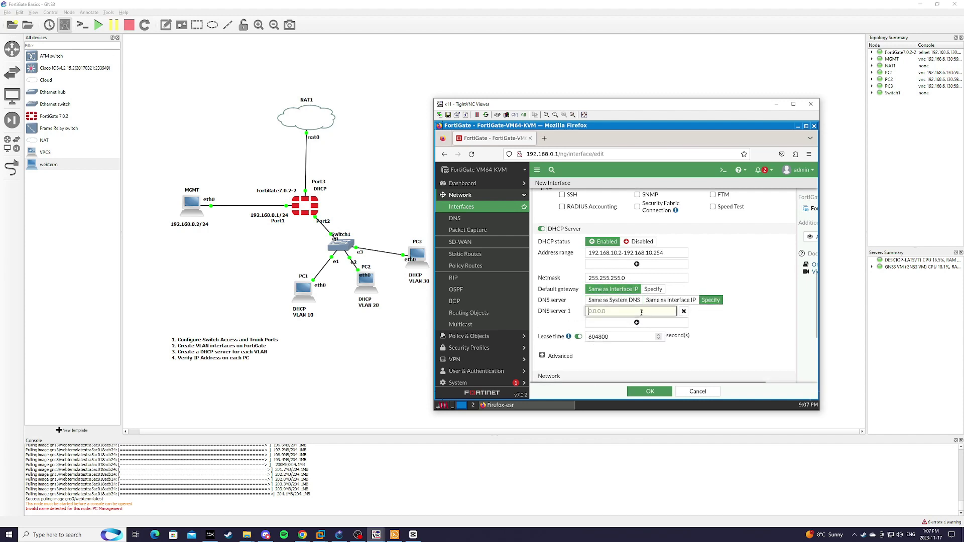
text(.8)
scroll(733, 336, down, 3)
scroll(733, 337, down, 1)
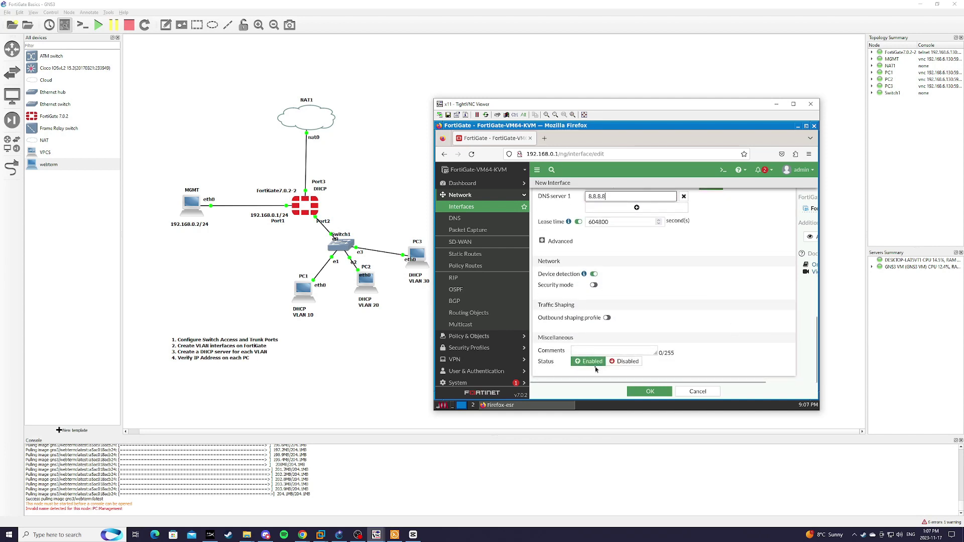
click(649, 391)
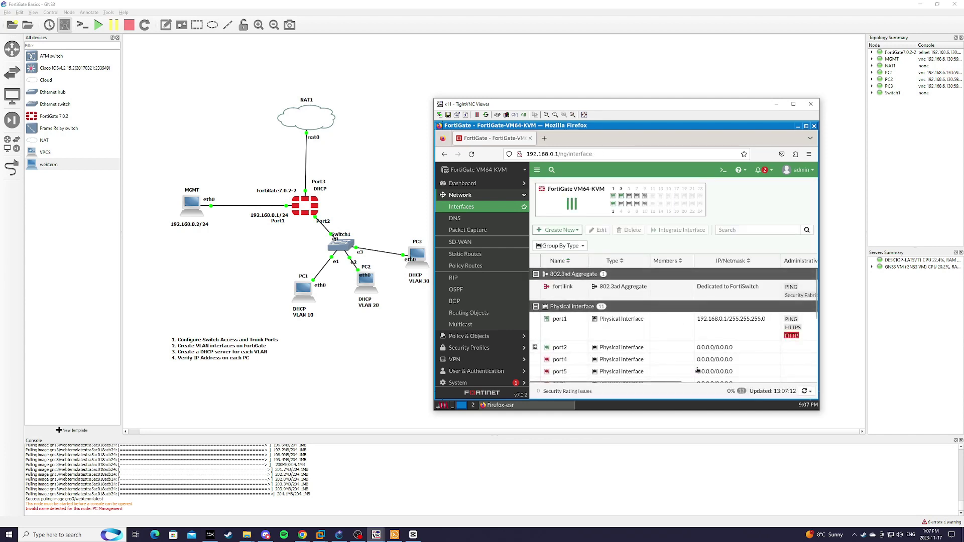
Step: Create another new FortiGate interface named VLAN20 with alias VLAN20
click(578, 230)
click(554, 241)
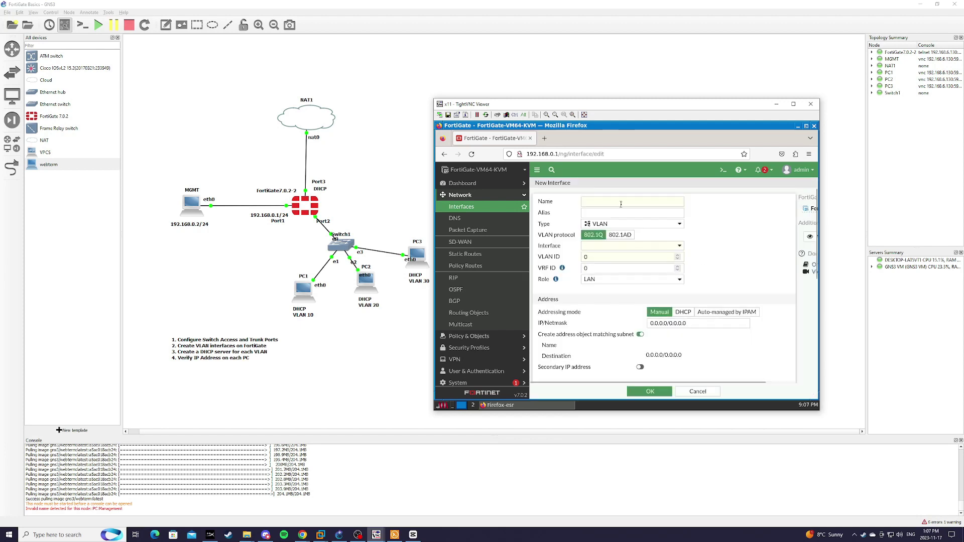
click(621, 202)
text(VLAN20)
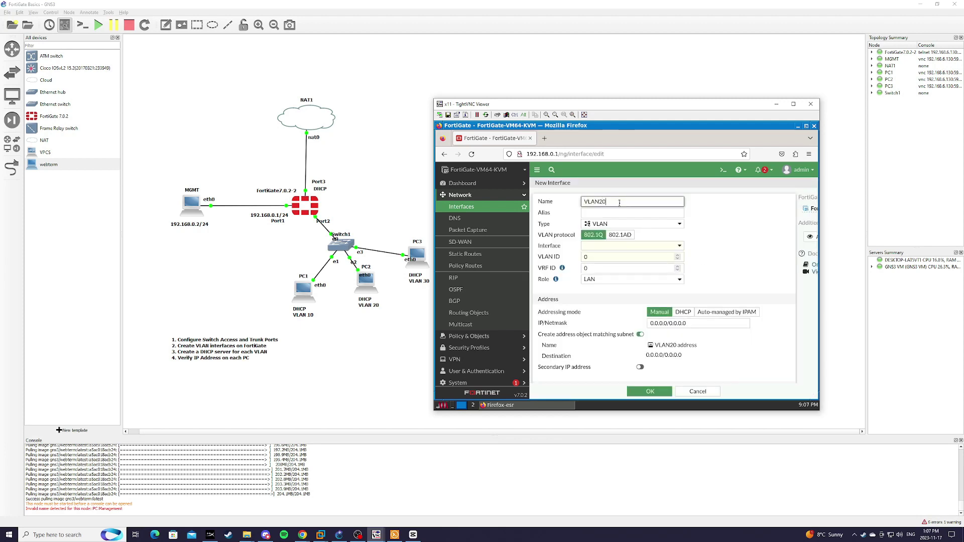
click(604, 213)
text(VLAN20)
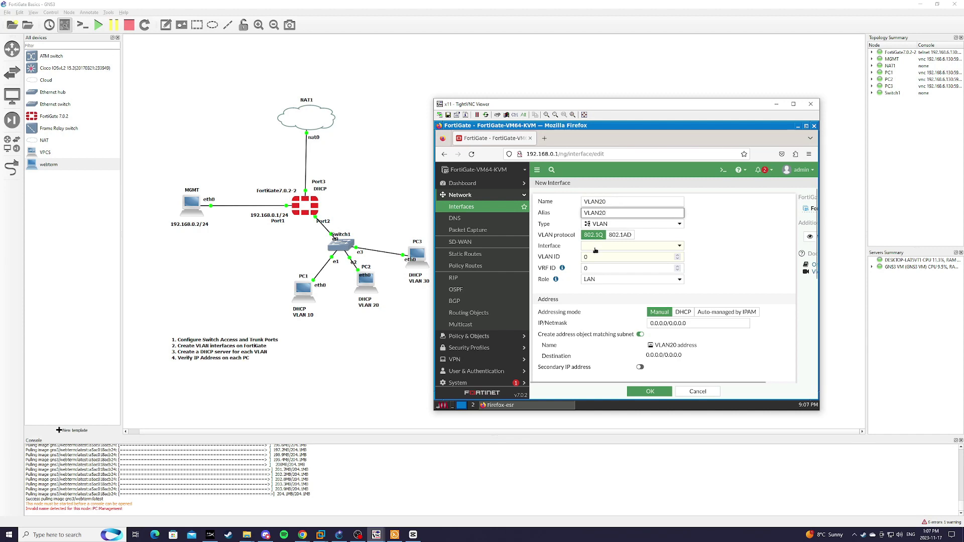
Step: Put VLAN20 on parent interface port2 with VLAN ID 20
click(605, 246)
click(609, 287)
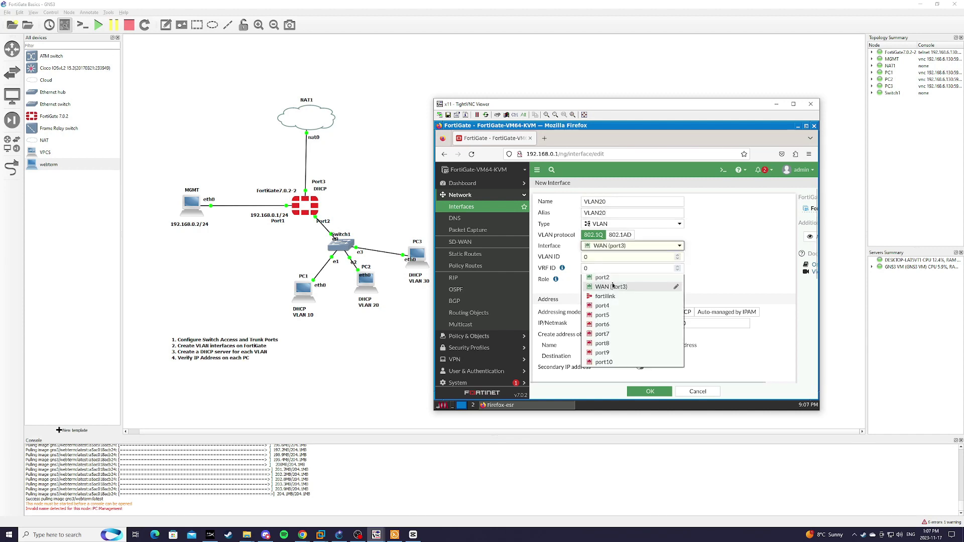
click(616, 248)
click(614, 278)
click(616, 257)
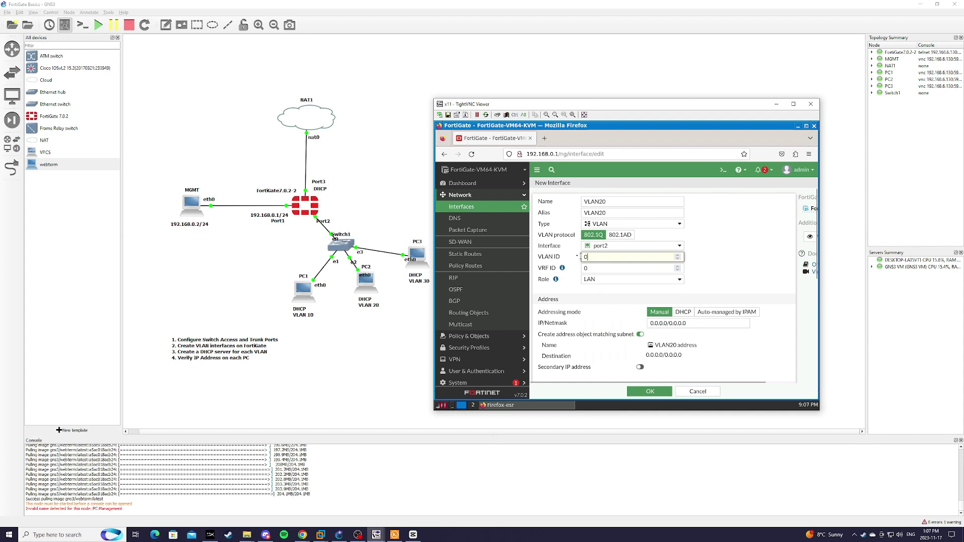
text(10)
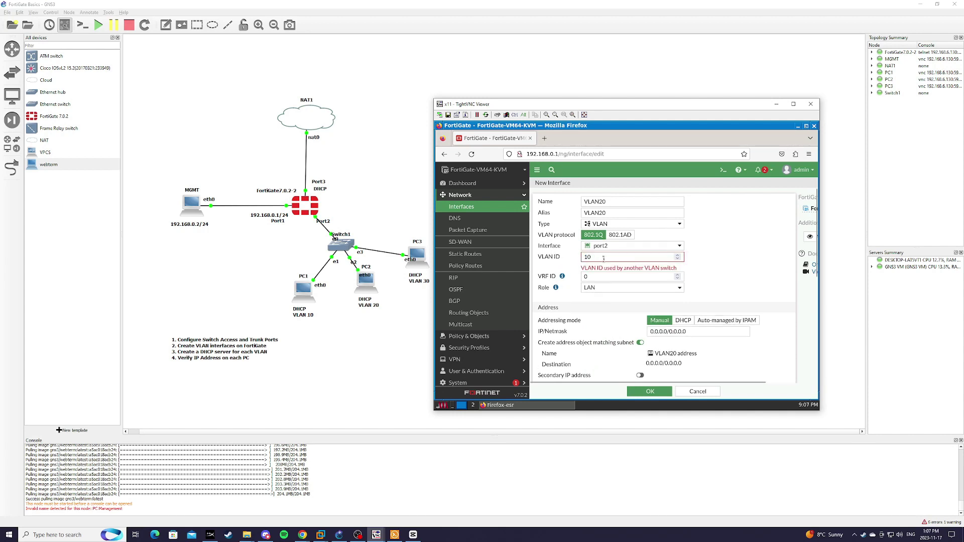
key(BackSpace)
key(BackSpace)
text(2)
click(720, 266)
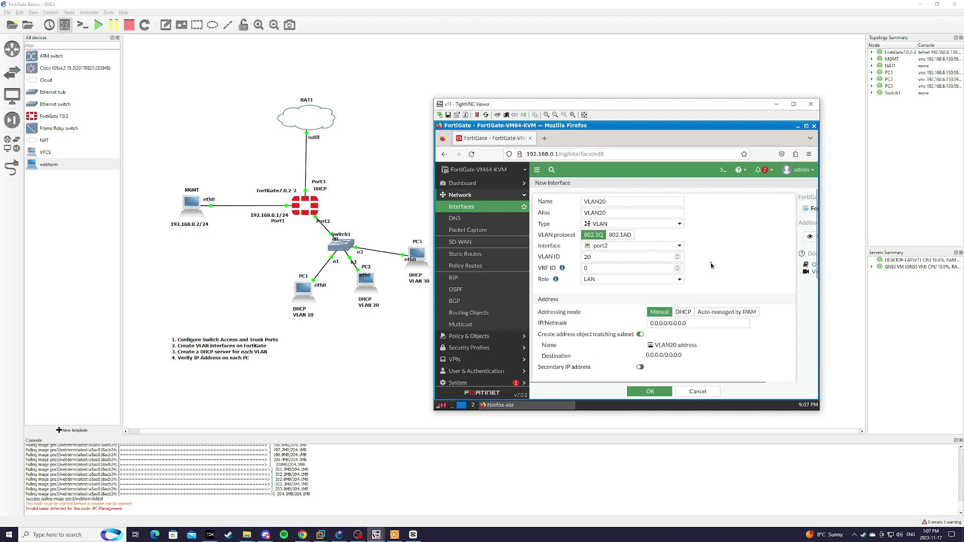
Step: Give VLAN20 the address 192.168.20.1/24 and allow HTTPS access
scroll(705, 274, down, 2)
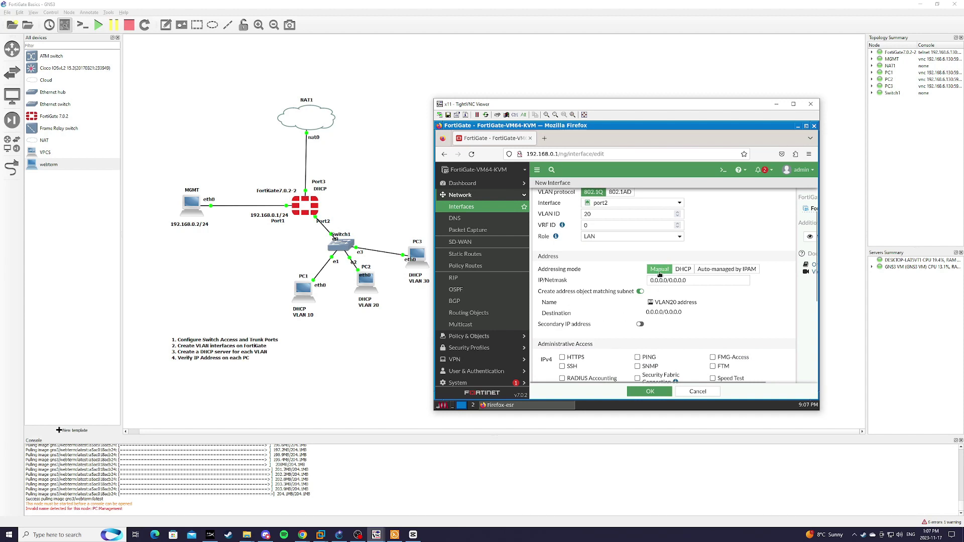
click(707, 280)
text(1)
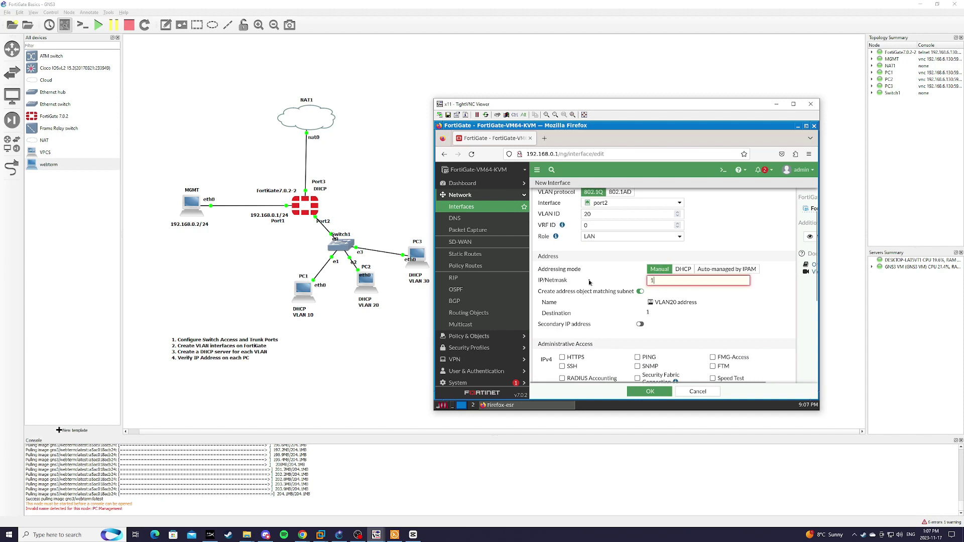
text(92.168.20)
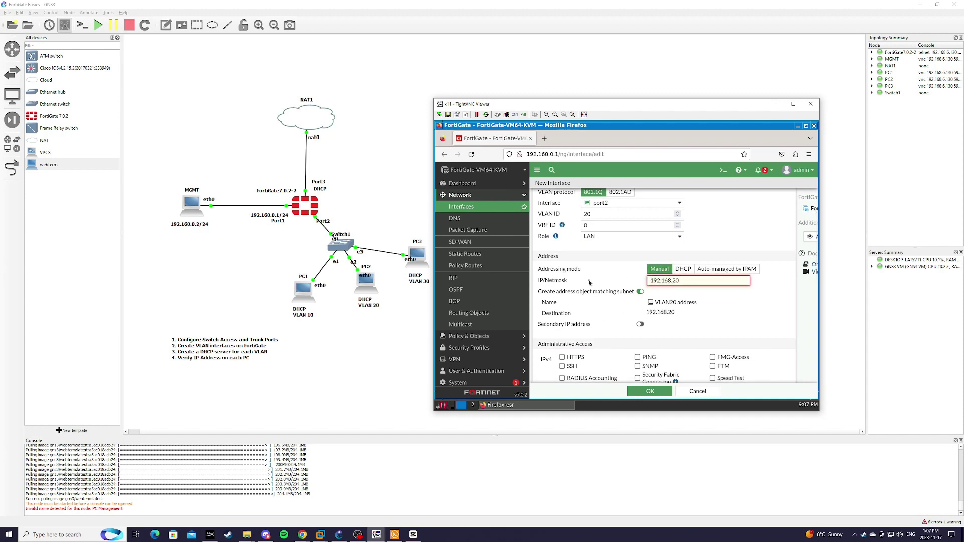
text(.1/24)
scroll(617, 303, down, 1)
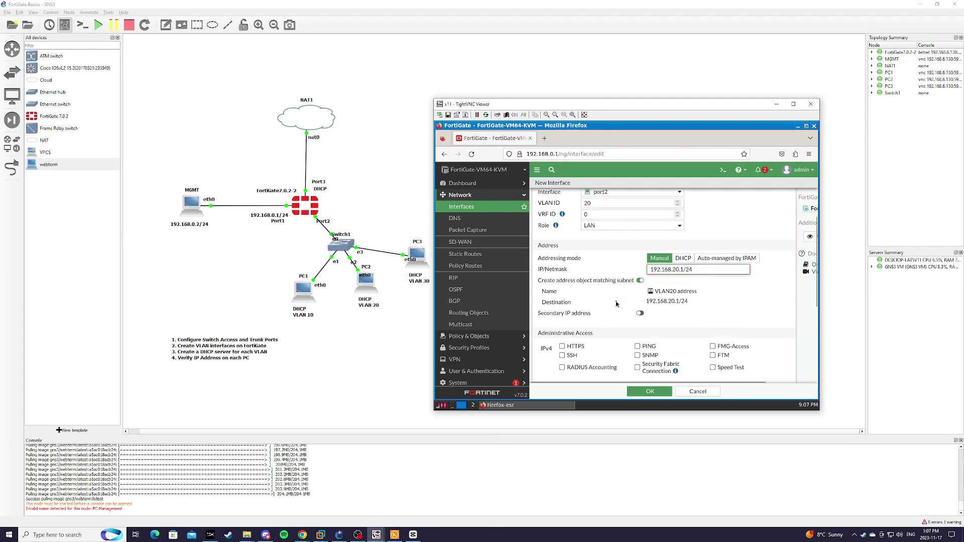
scroll(617, 304, down, 1)
click(561, 314)
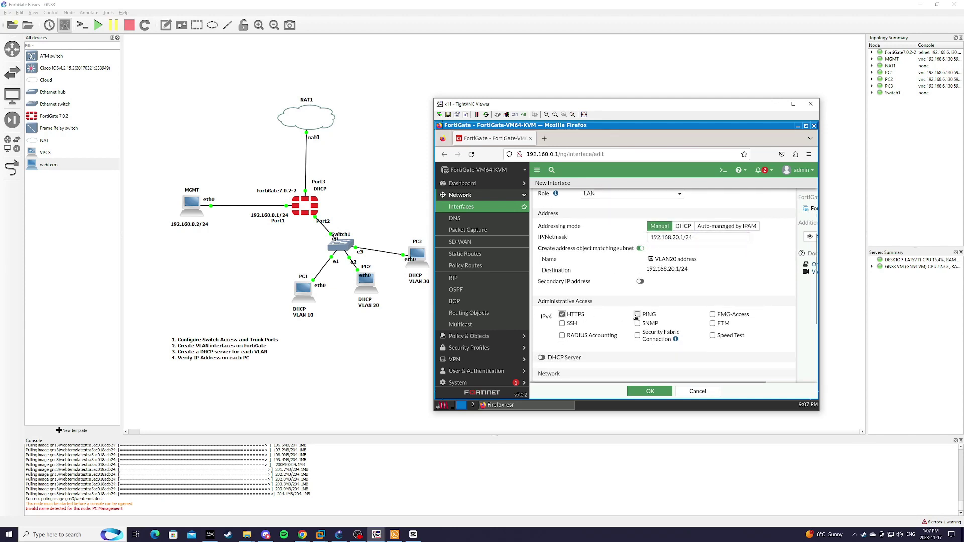
Step: Tick PING, switch on VLAN20's DHCP server with DNS server 8.8.8.8, and save
click(651, 318)
click(542, 357)
scroll(716, 345, down, 4)
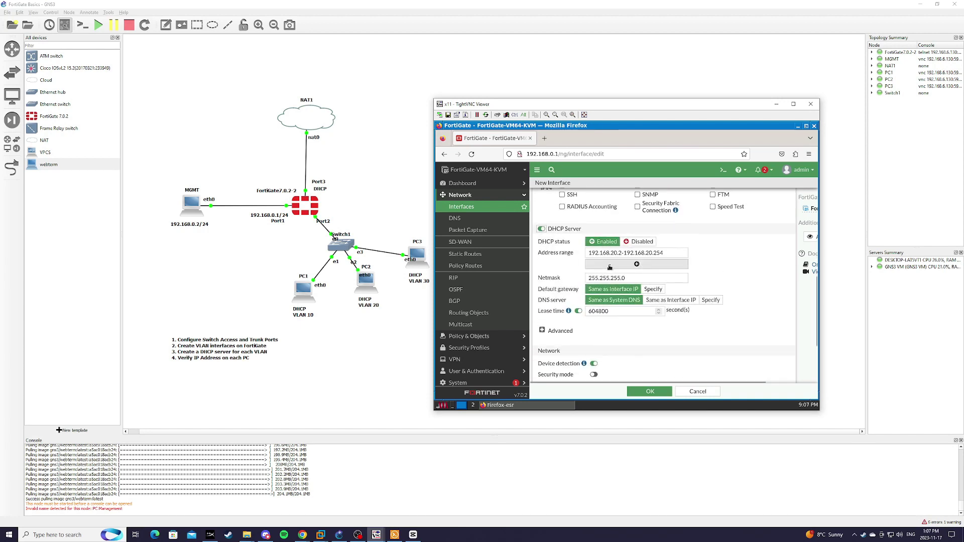
scroll(658, 256, down, 2)
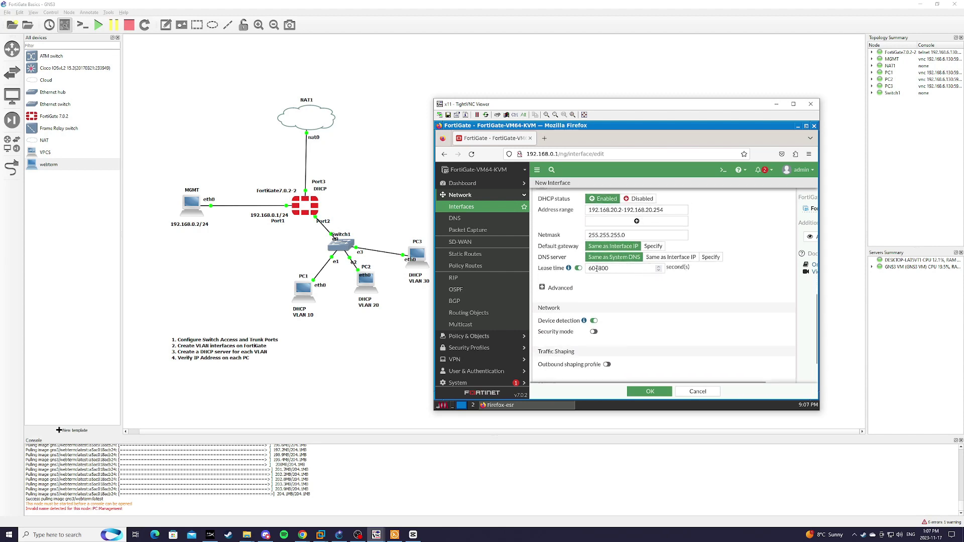
click(709, 257)
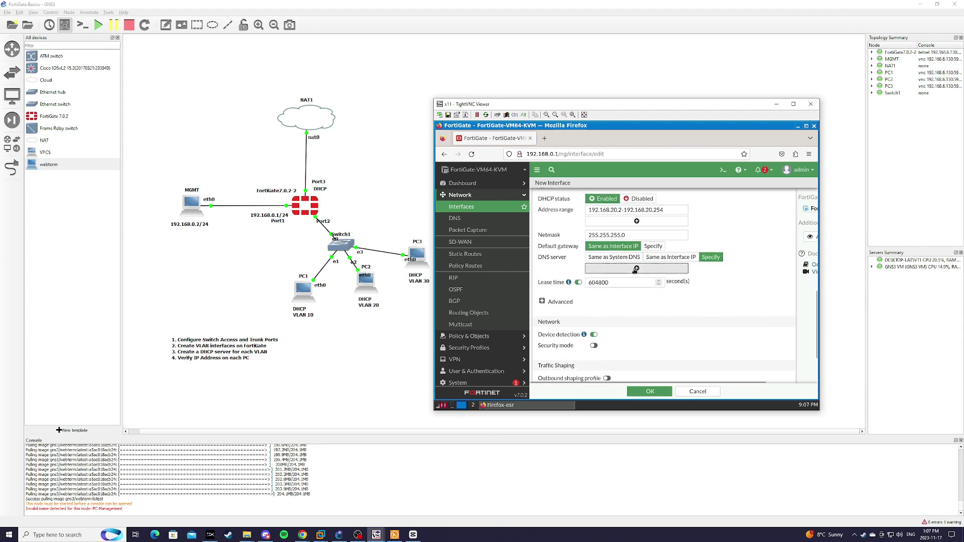
click(620, 269)
text(8.8.8.8)
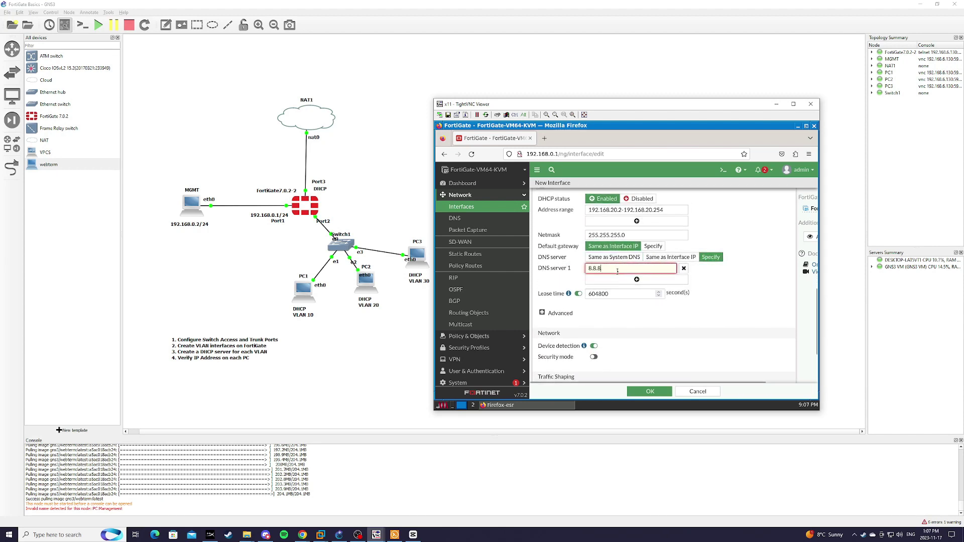
click(736, 300)
scroll(716, 296, down, 3)
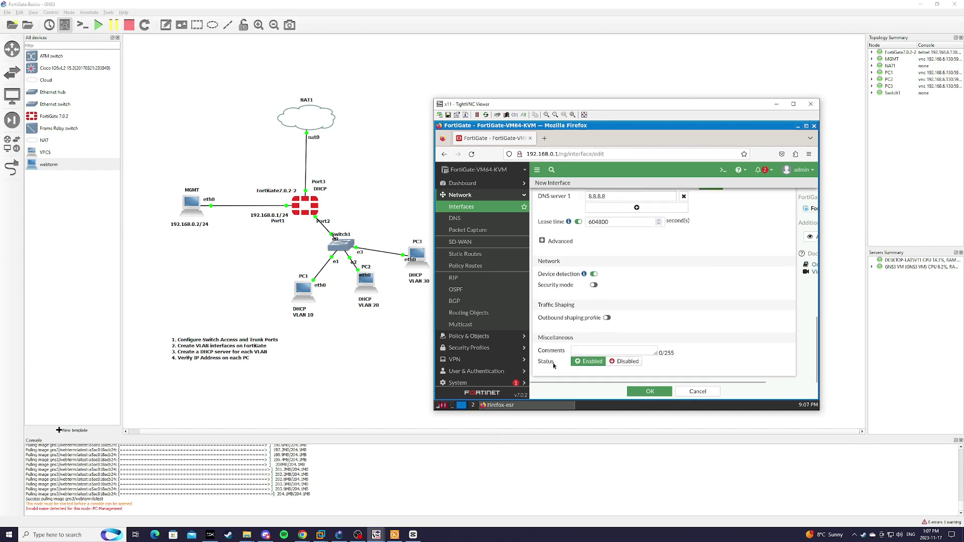
click(649, 391)
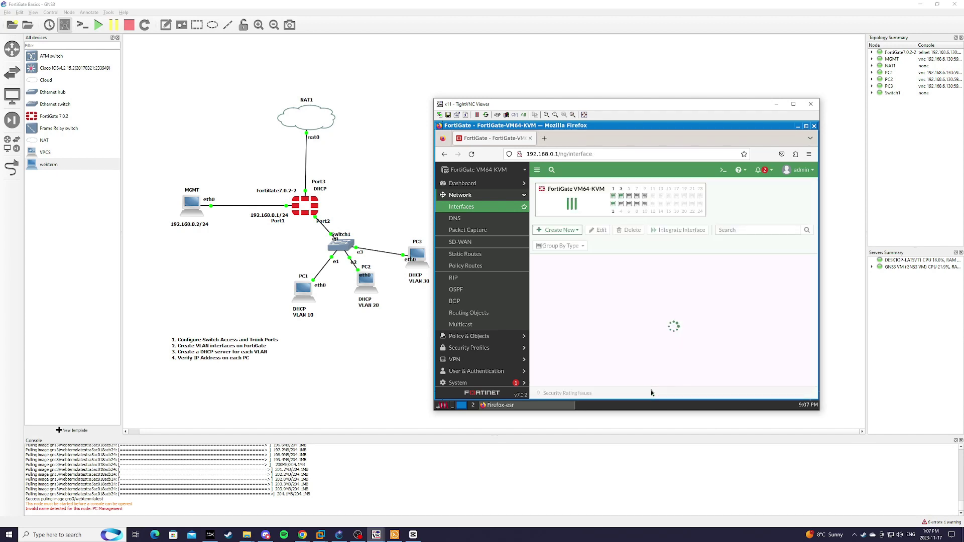
Step: Start a new interface named VLAN30 with alias VLAN30, attached to port2
click(574, 230)
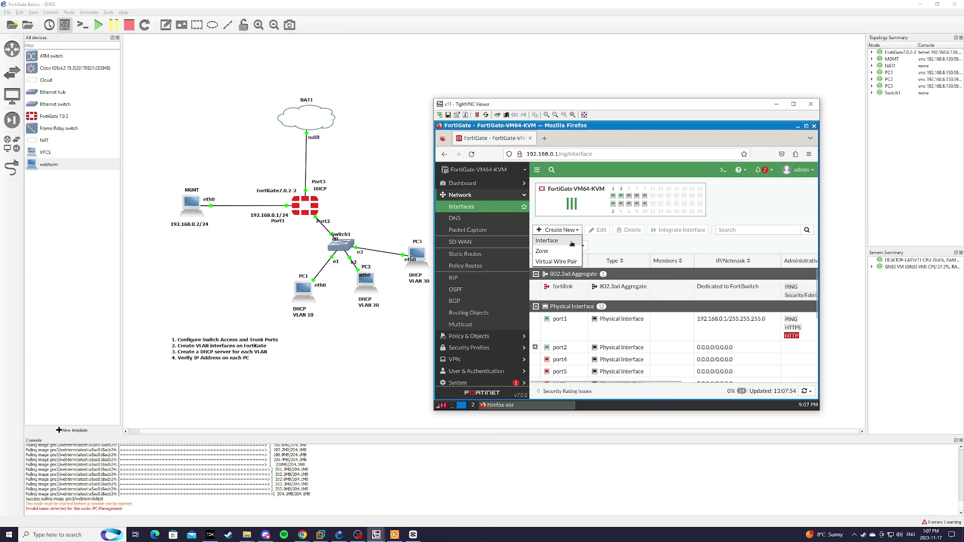
click(566, 243)
click(610, 201)
text(VLAN30)
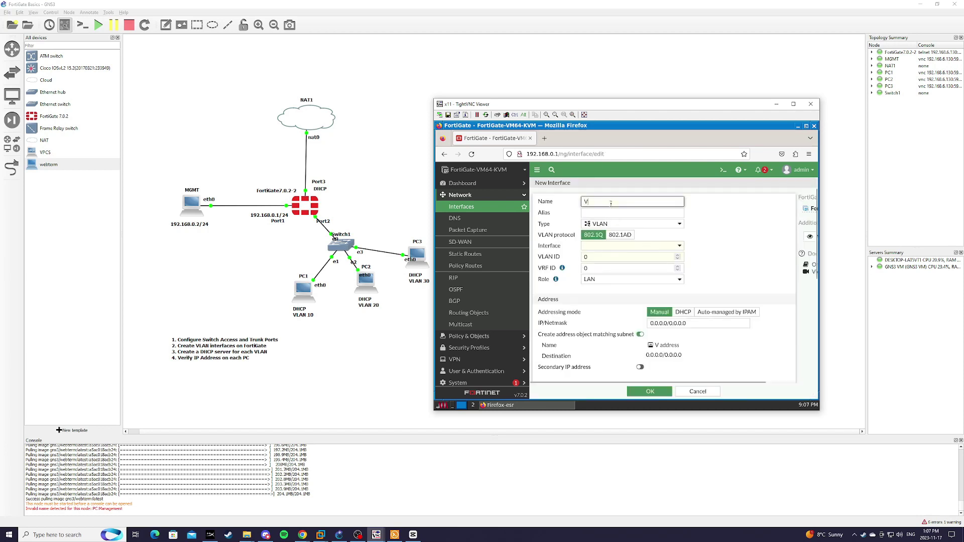
key(Tab)
text(VLAN3)
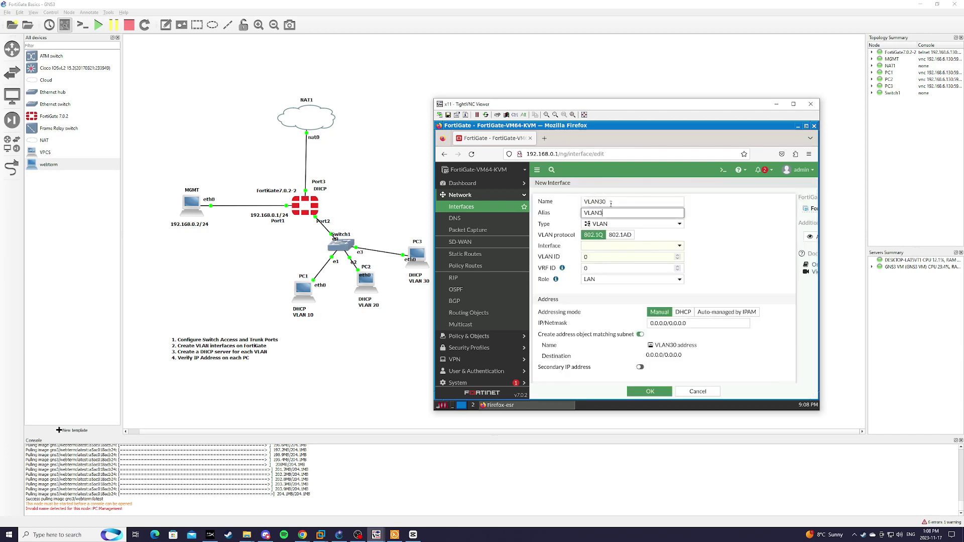
text(0)
click(620, 245)
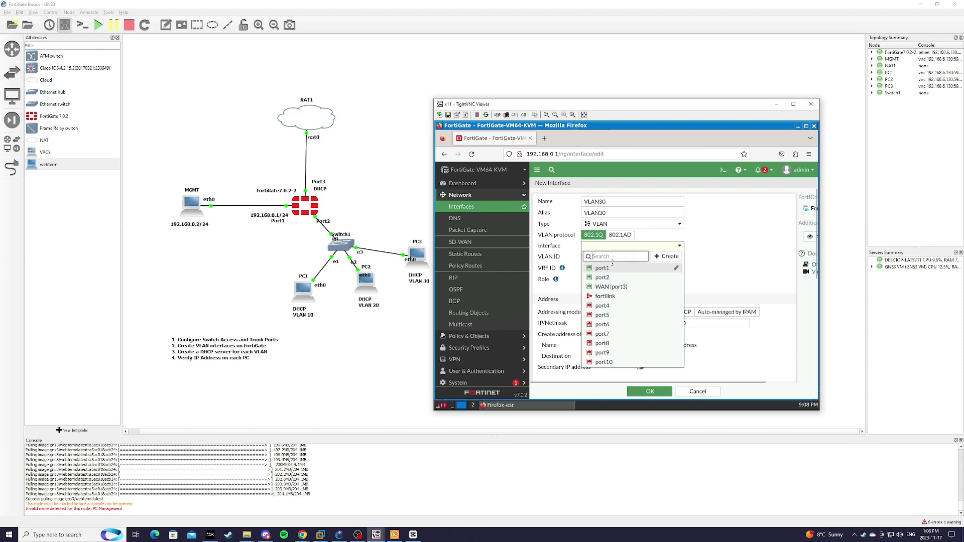
click(602, 277)
Step: Give VLAN30 VLAN ID 30, address 192.168.30.1/24, and HTTPS and PING access
key(Tab)
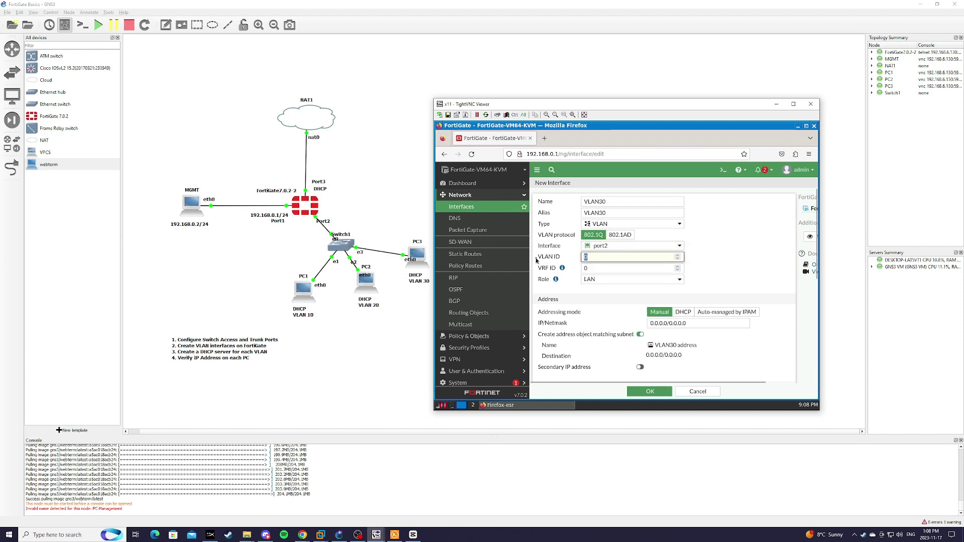
text(30)
scroll(652, 276, down, 2)
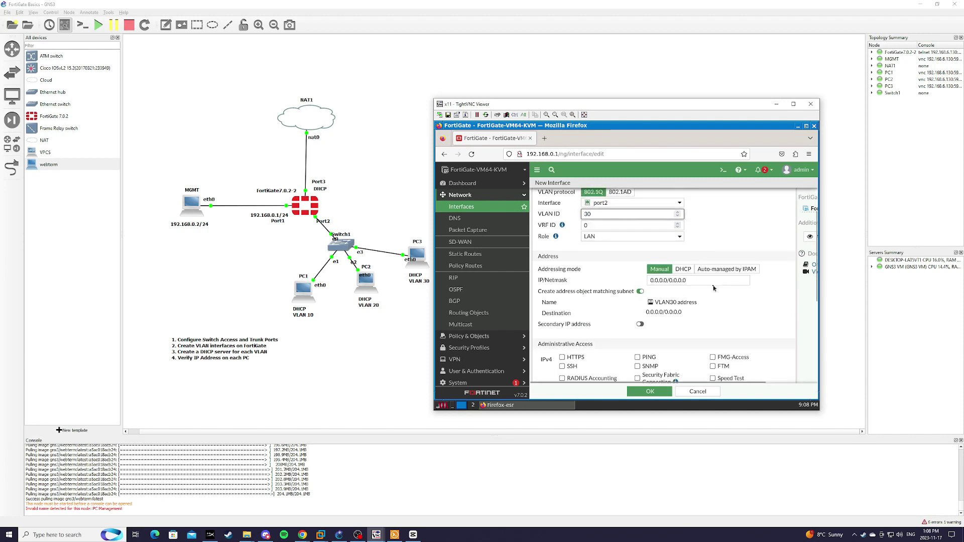
click(602, 281)
text(192.)
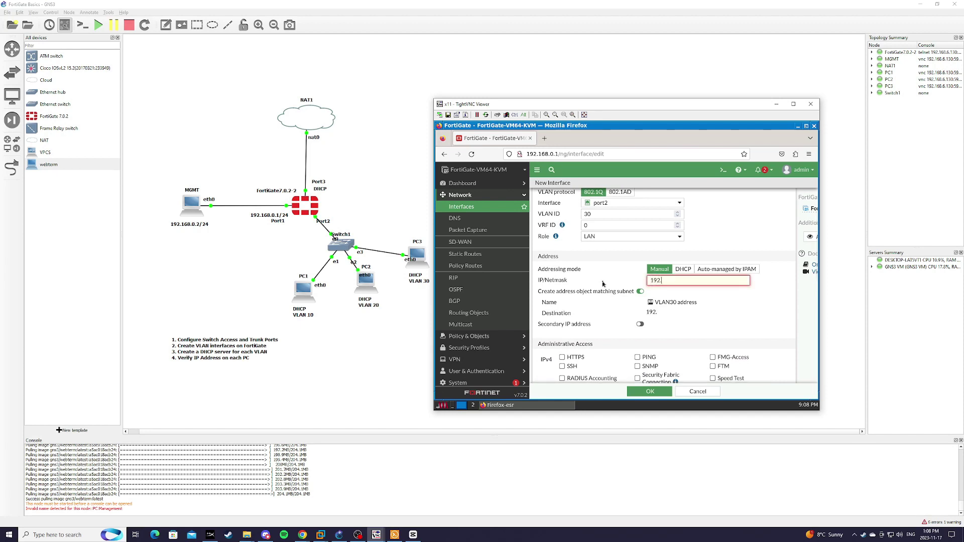
text(168.30.1/24)
scroll(602, 282, down, 4)
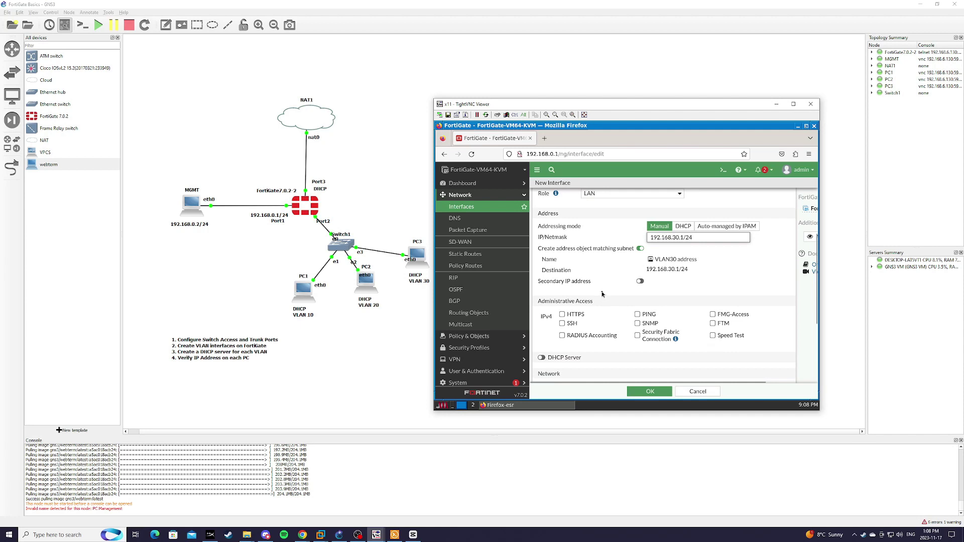
click(562, 271)
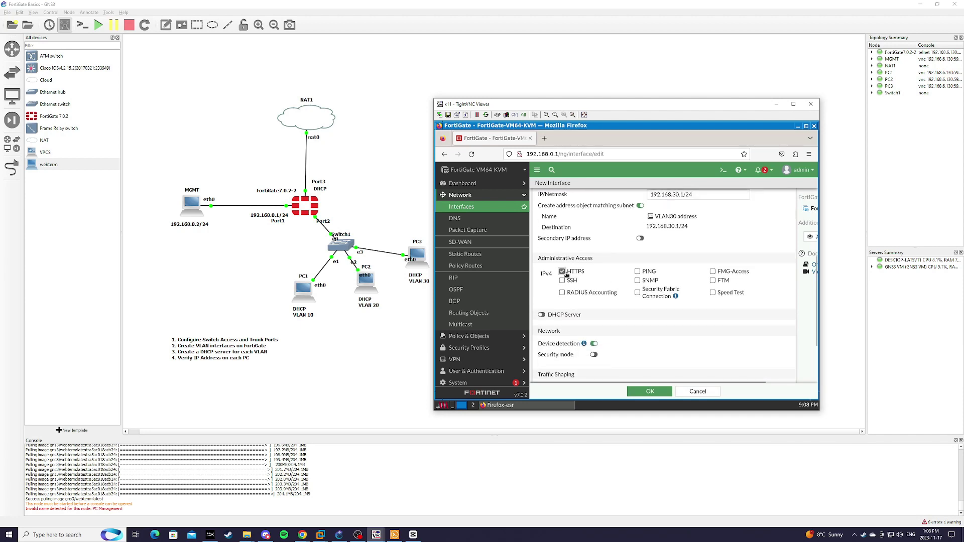
click(643, 272)
Step: Enable VLAN30's DHCP server with DNS 8.8.8.8 and save the interface
scroll(685, 251, down, 3)
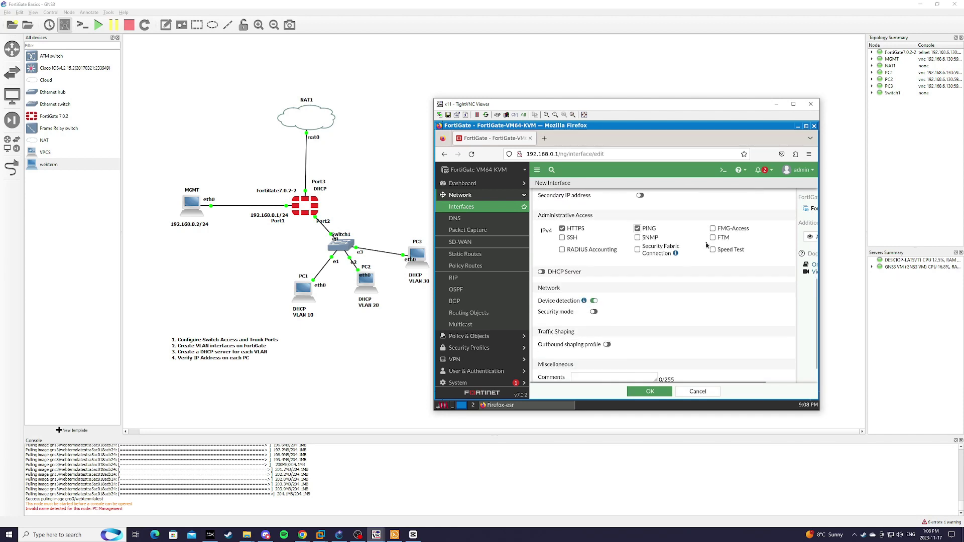
click(542, 246)
scroll(593, 236, down, 1)
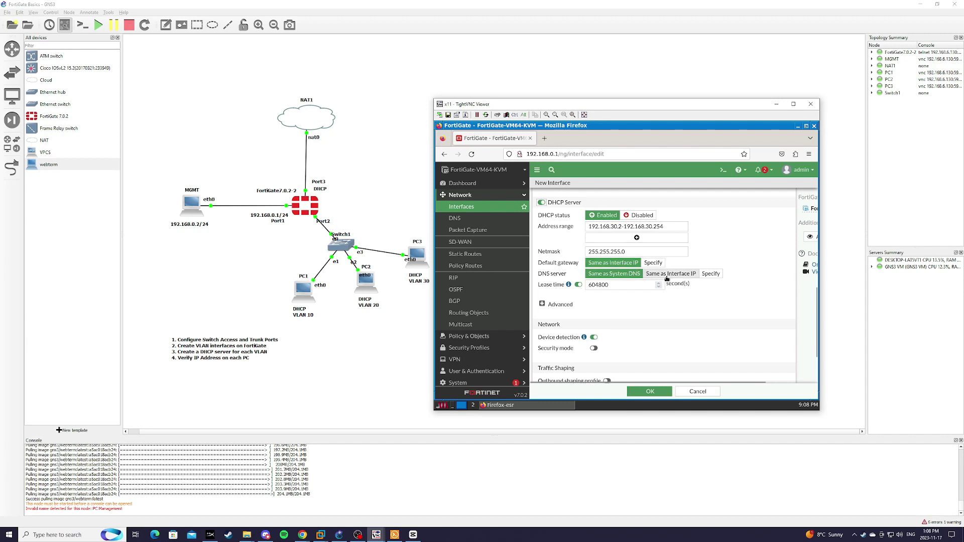
click(710, 274)
click(637, 284)
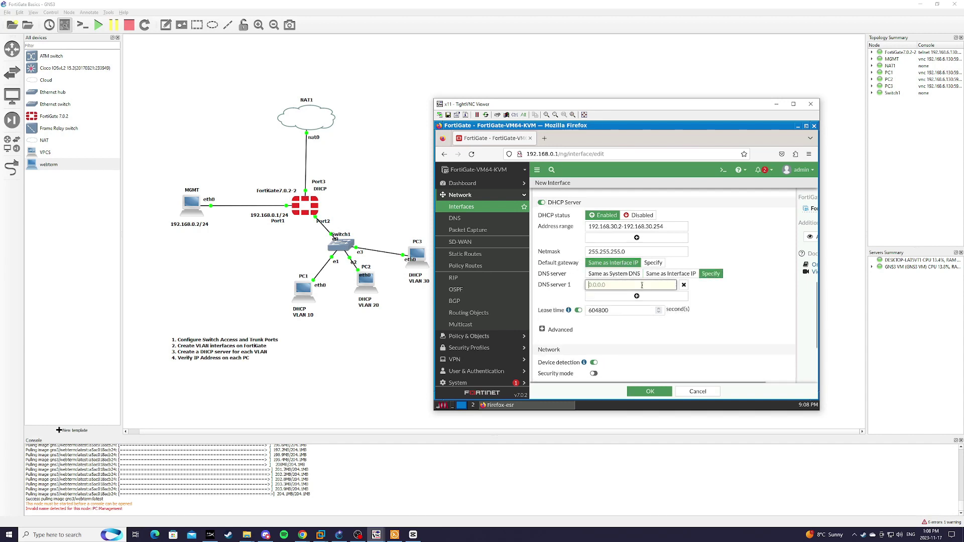
text(8.8.8.8)
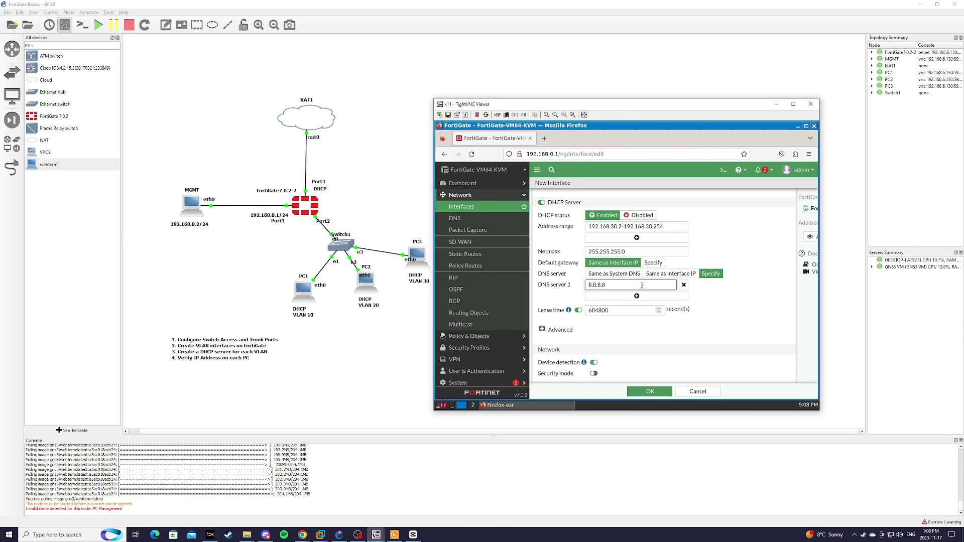
scroll(690, 311, down, 3)
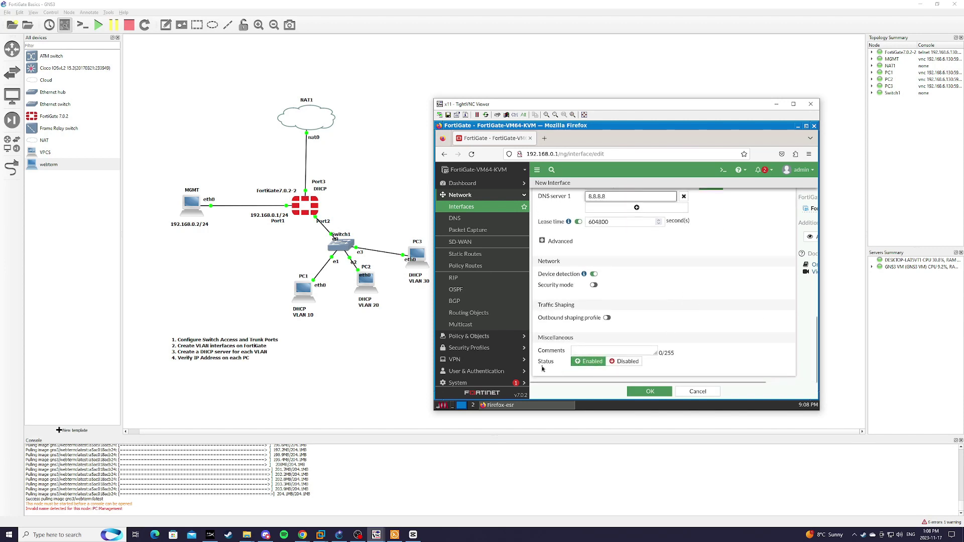
click(650, 392)
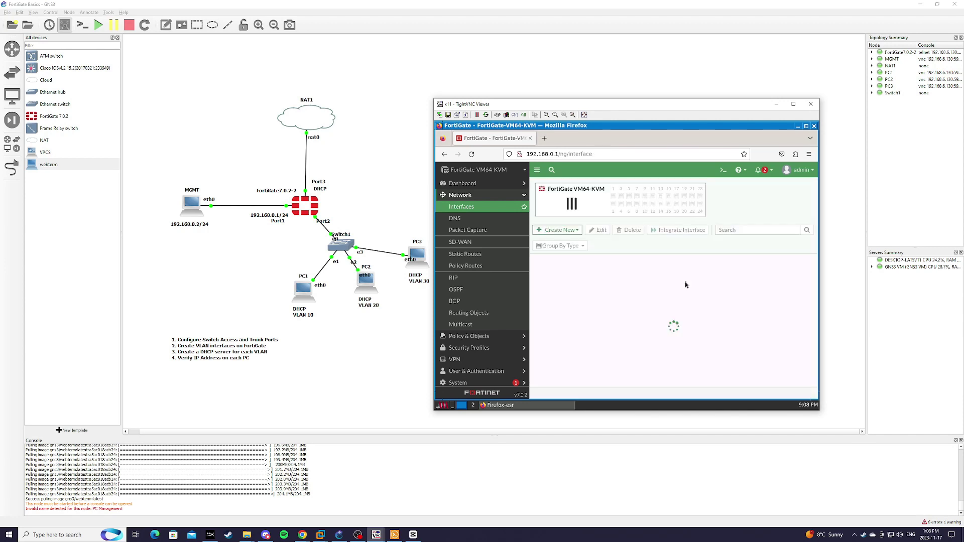
scroll(733, 308, down, 1)
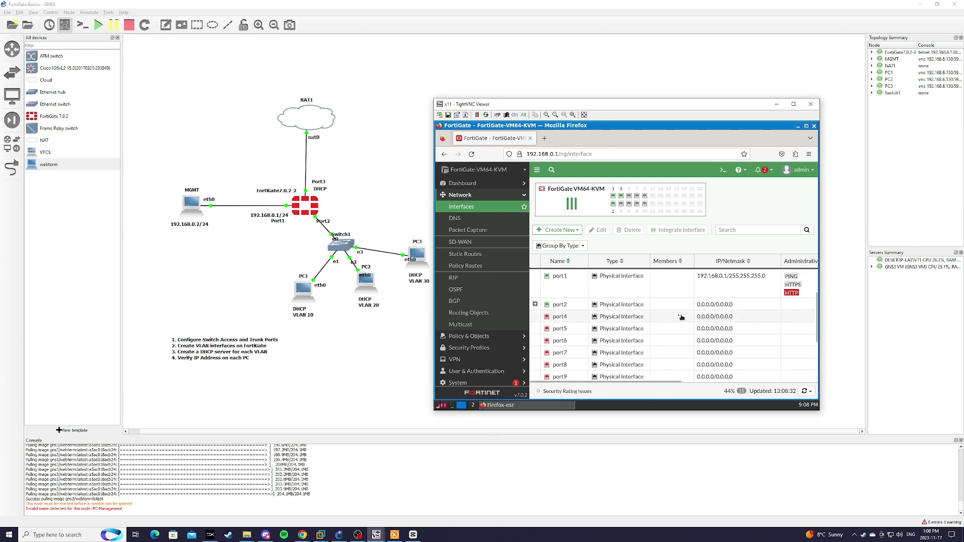
click(535, 304)
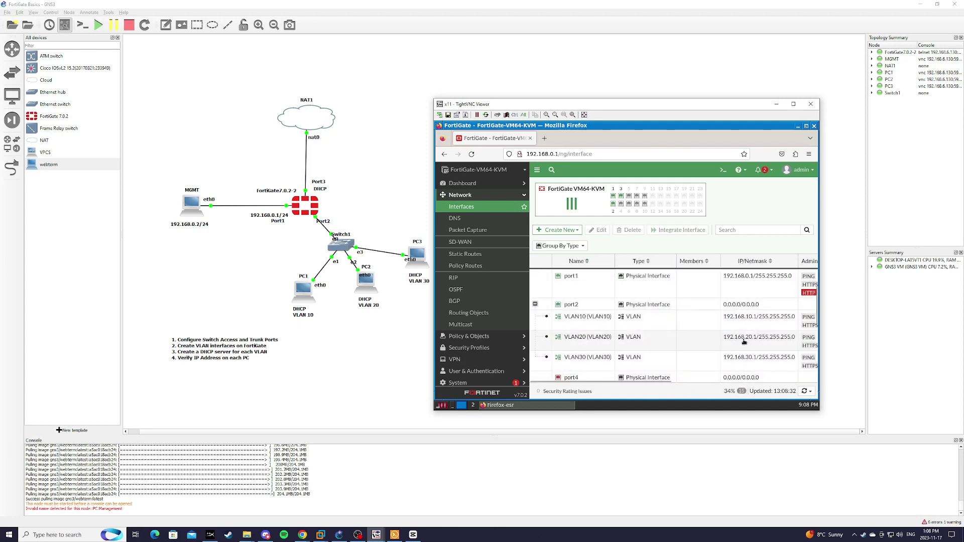
scroll(718, 368, down, 1)
scroll(719, 368, up, 1)
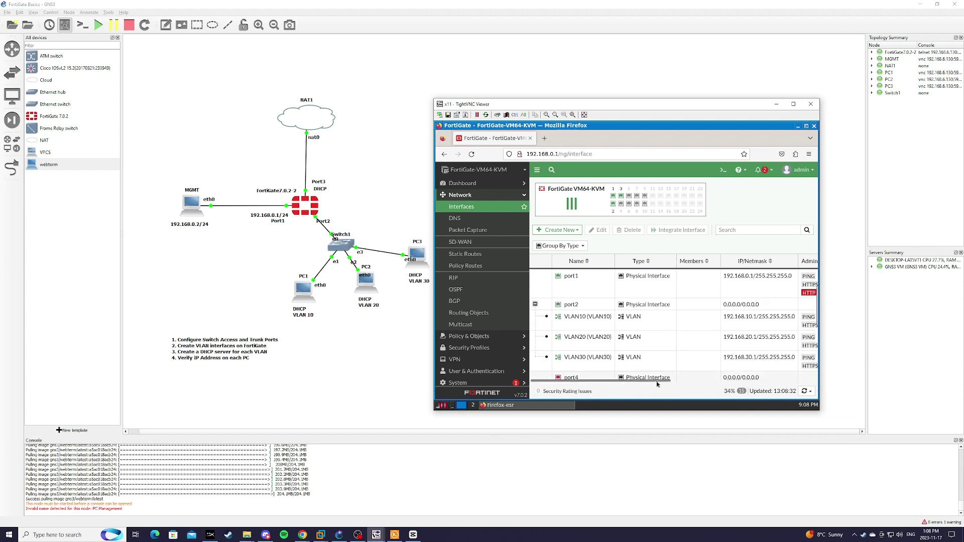
scroll(649, 382, right, 2)
scroll(649, 382, left, 2)
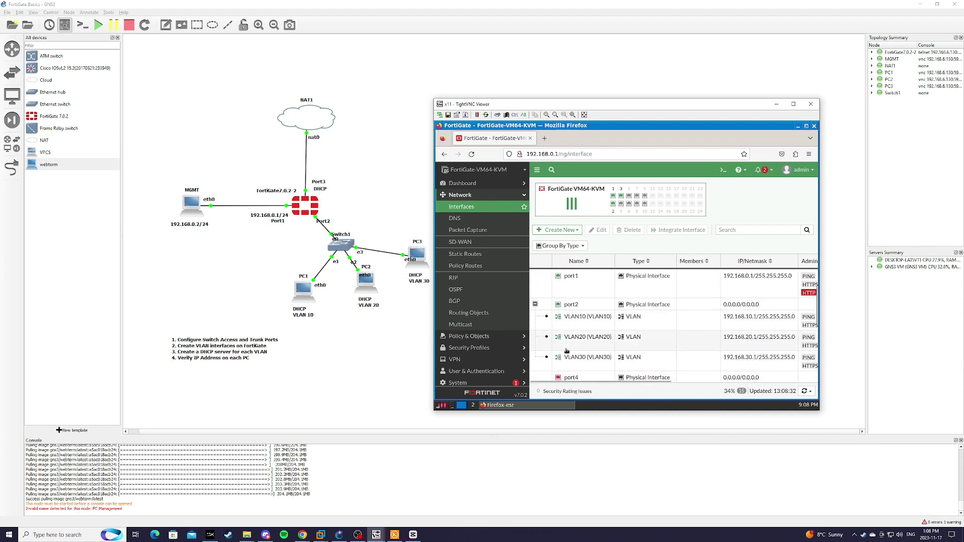
scroll(589, 327, down, 1)
scroll(590, 326, up, 1)
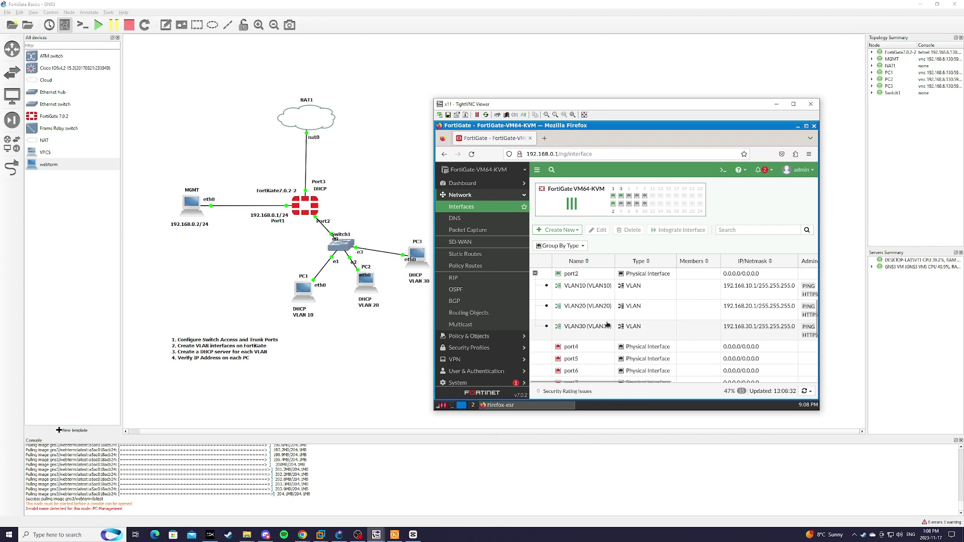
drag(668, 383, 627, 380)
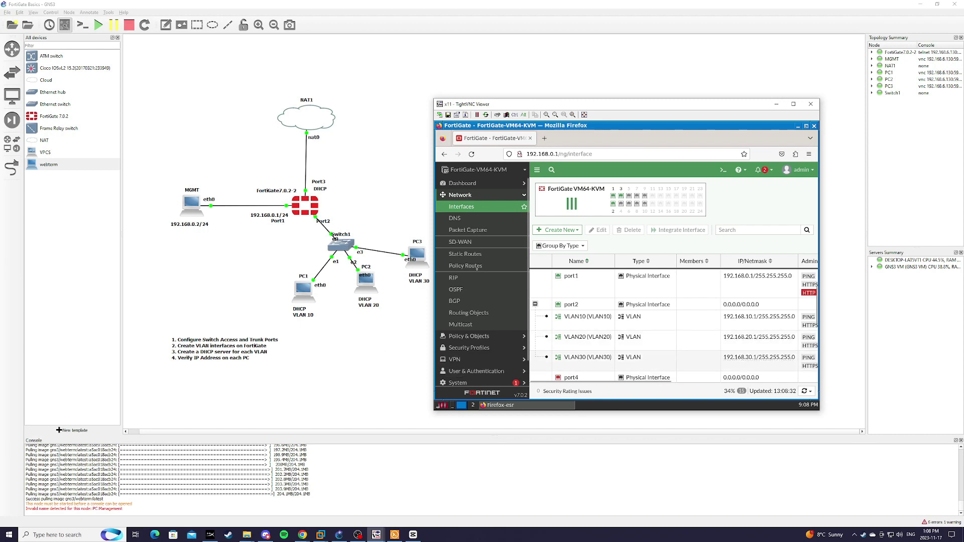
scroll(616, 358, down, 1)
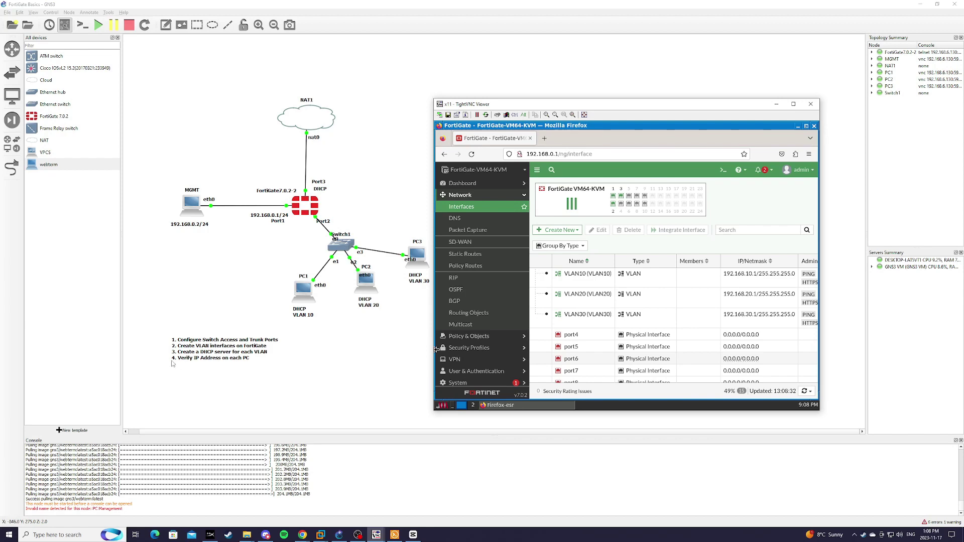
Step: Open PC1's console window and move it aside to uncover the topology
click(302, 350)
right_click(304, 297)
click(321, 306)
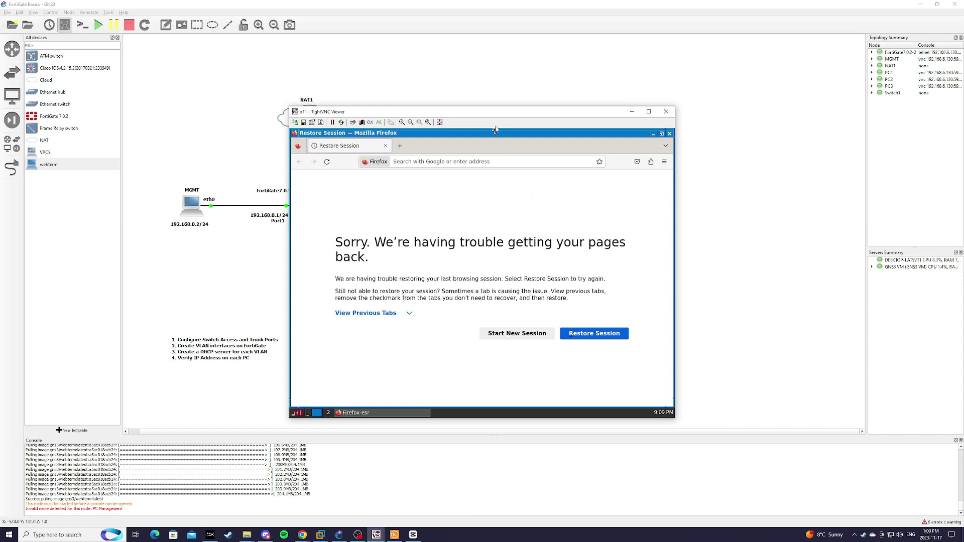
drag(500, 109, 598, 113)
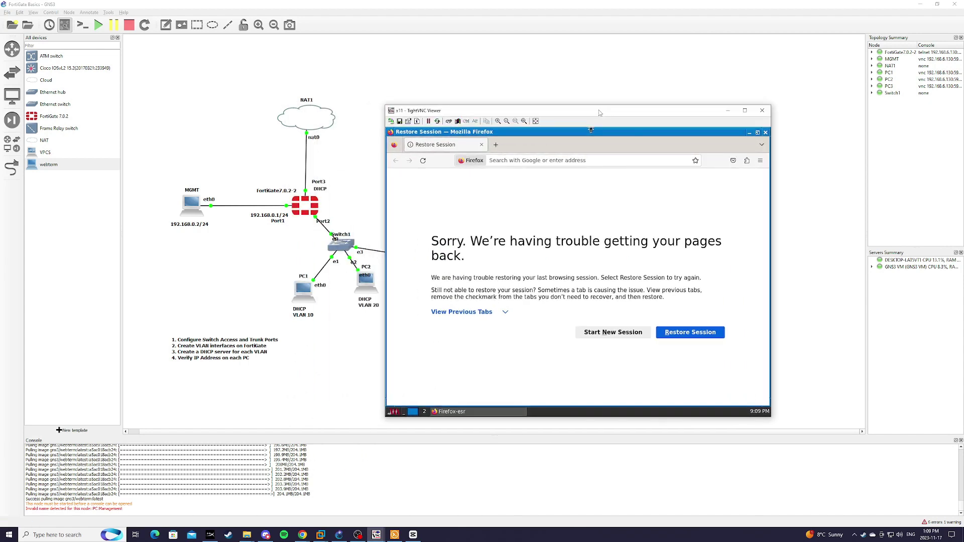
Step: Run ifconfig in a terminal on PC1, confirming eth0 has 192.168.10.2
click(422, 412)
right_click(474, 249)
click(492, 271)
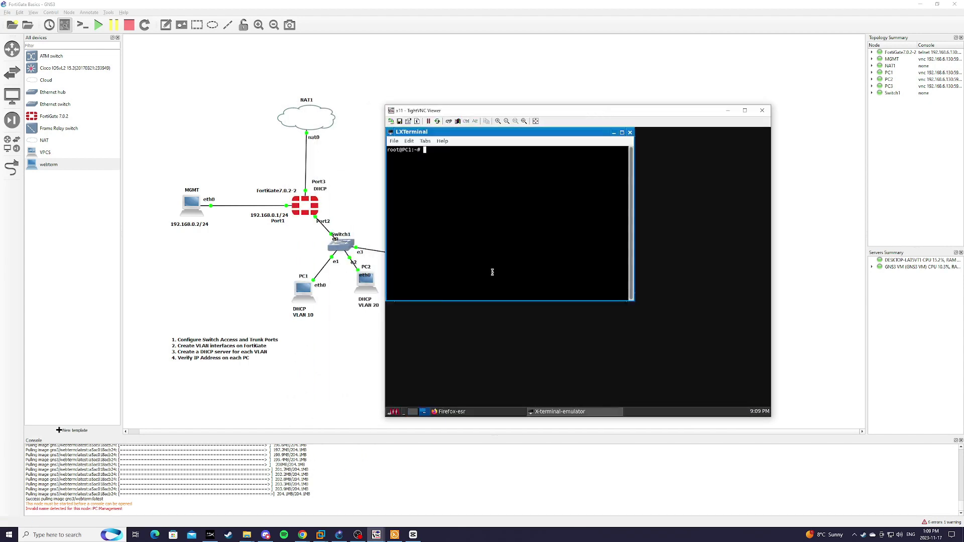
text(ifconfig)
key(Return)
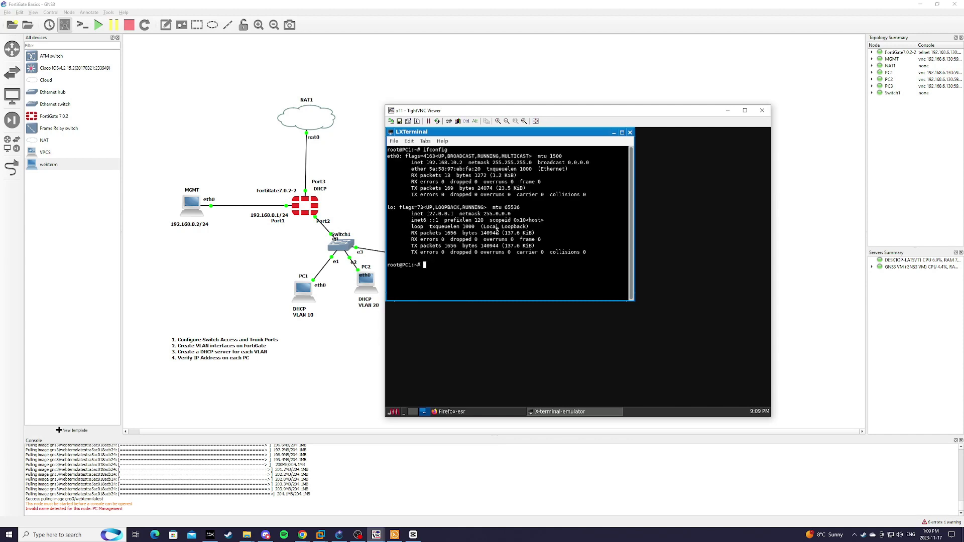
drag(427, 164, 464, 163)
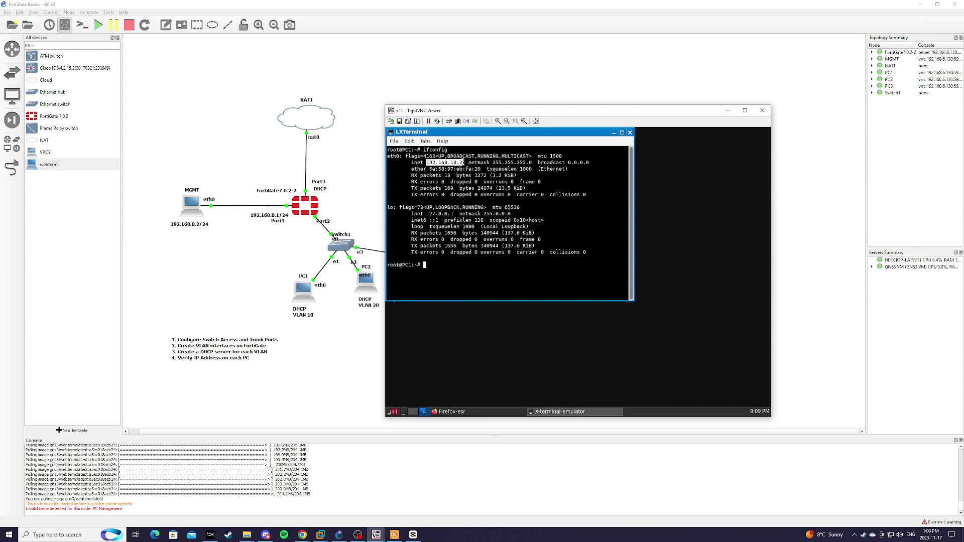
Step: Hide PC1's console and bring up PC2's console
click(728, 111)
right_click(366, 293)
click(382, 306)
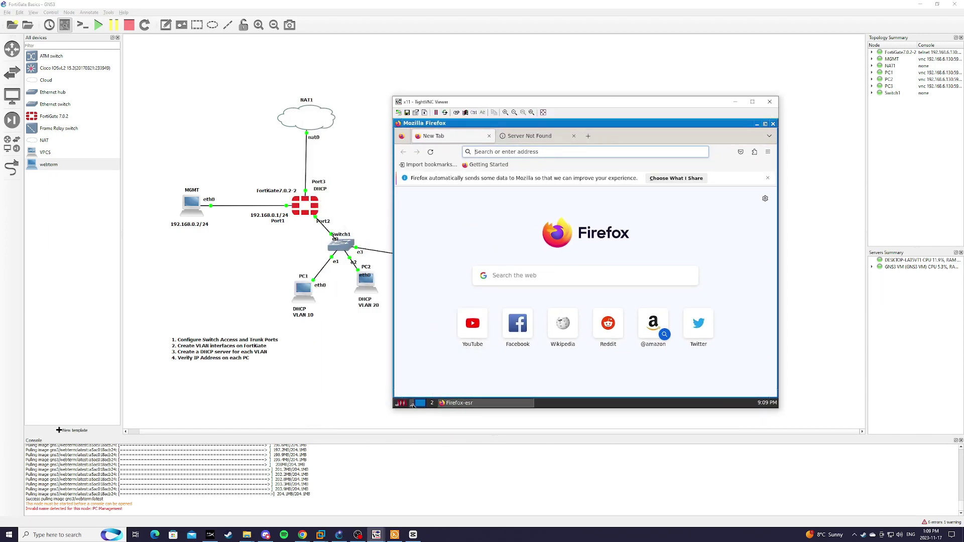
Step: Run ifconfig in a terminal on PC2, confirming 192.168.20.2, then hide its console
click(412, 403)
right_click(477, 257)
click(487, 270)
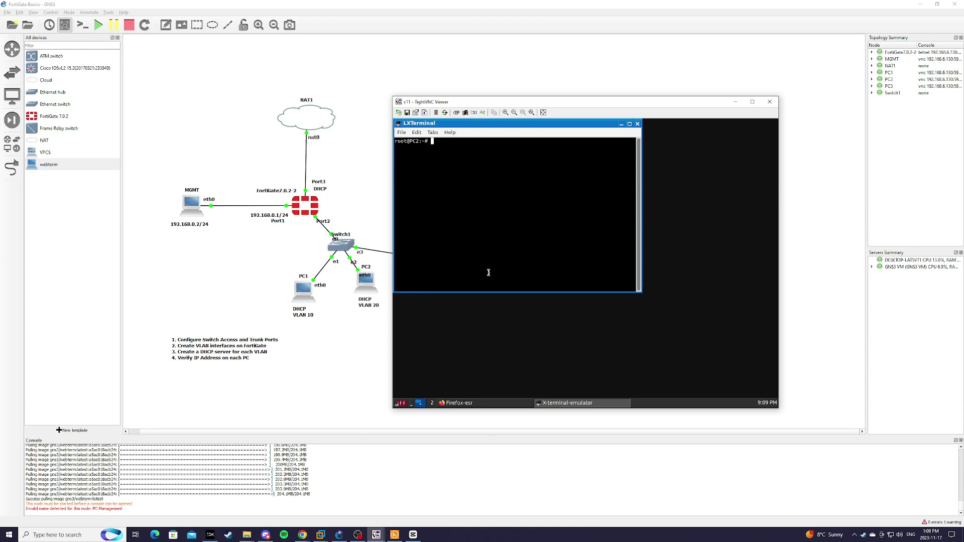
text(ifconfig)
key(Return)
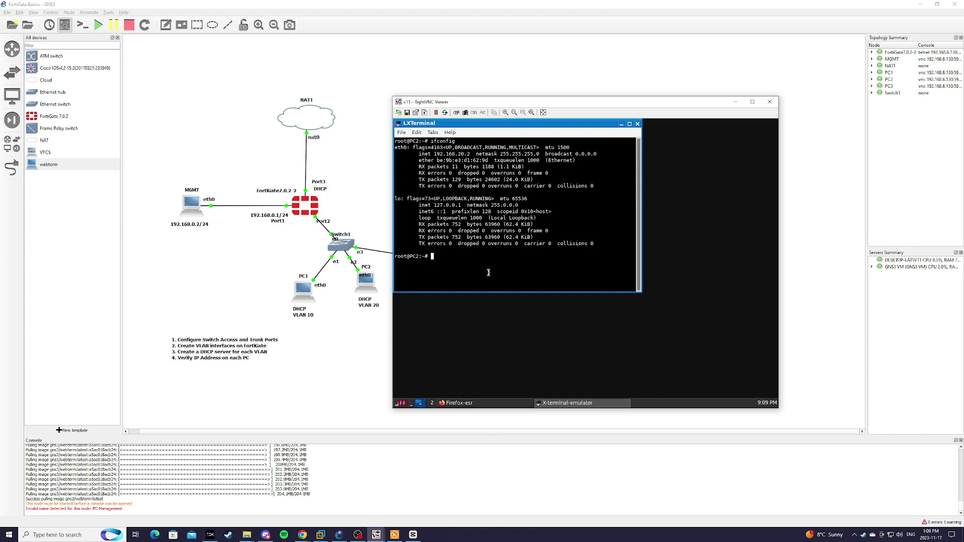
drag(419, 155, 470, 153)
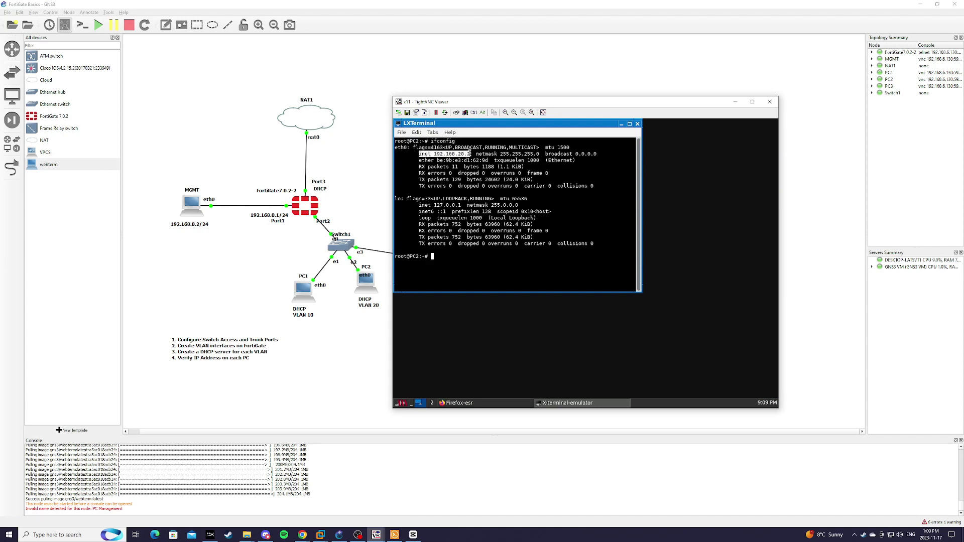
click(735, 102)
Step: Open PC3's console and move the window up and to the right
right_click(431, 255)
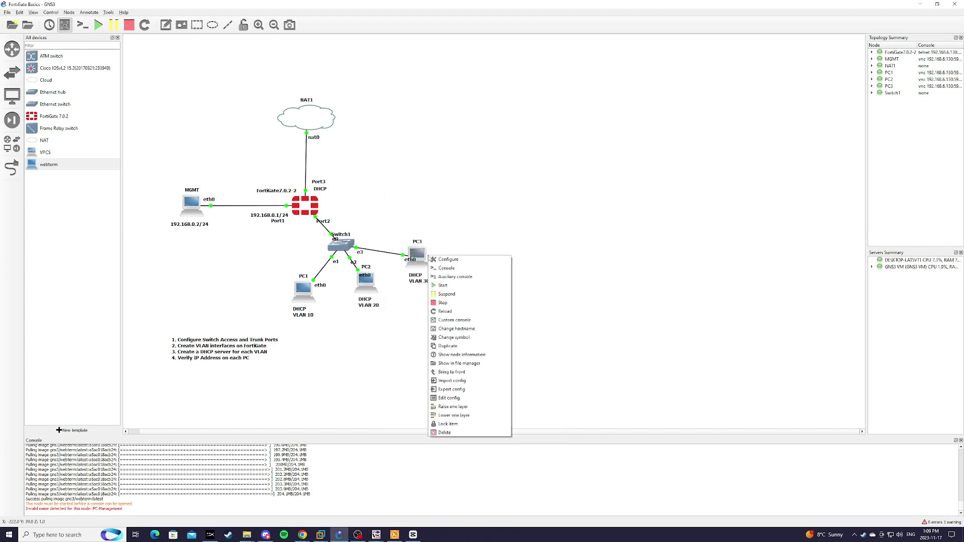
click(449, 268)
drag(514, 112, 616, 86)
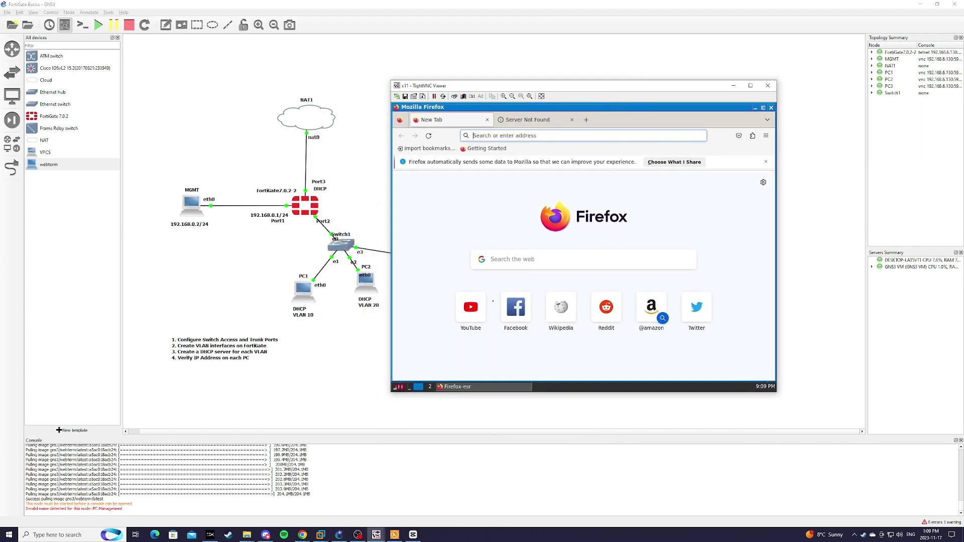
Step: Run ifconfig in a terminal on PC3, confirming eth0 has 192.168.30.2
click(431, 386)
right_click(453, 179)
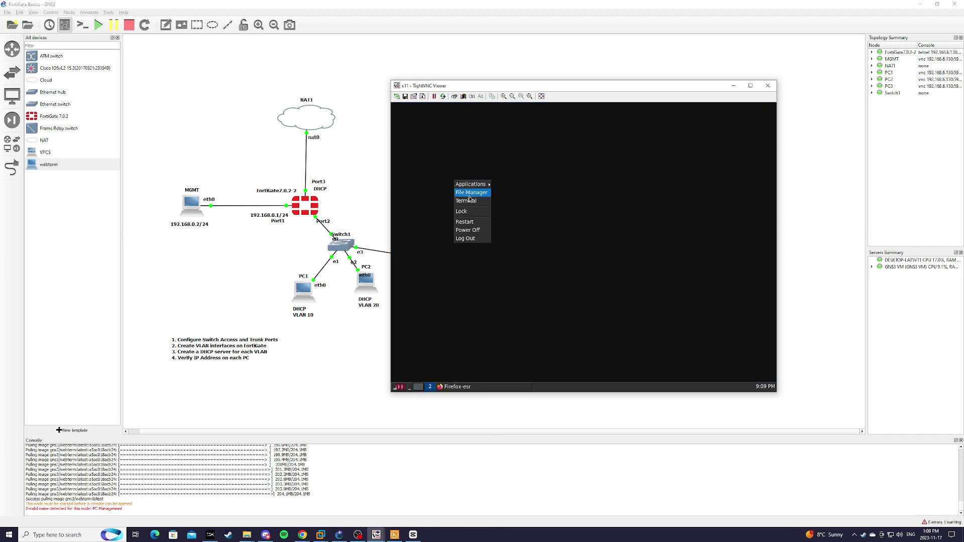
click(469, 196)
text(ifconfig)
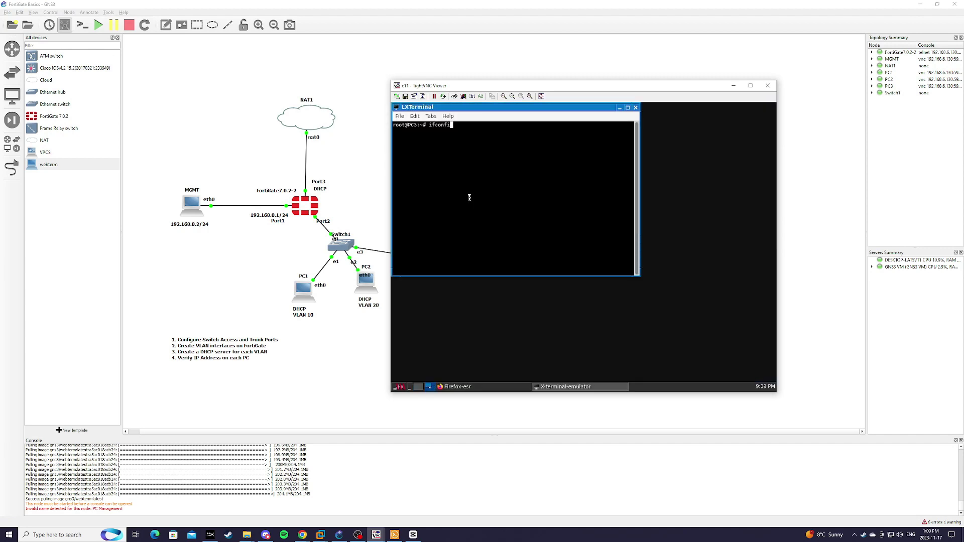
key(Return)
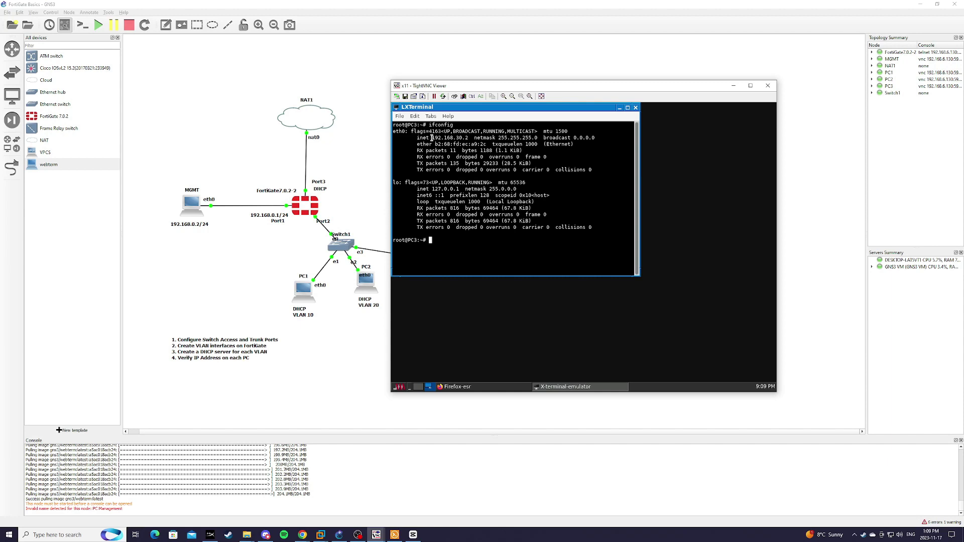
drag(431, 138, 467, 138)
right_click(712, 213)
click(733, 127)
click(735, 86)
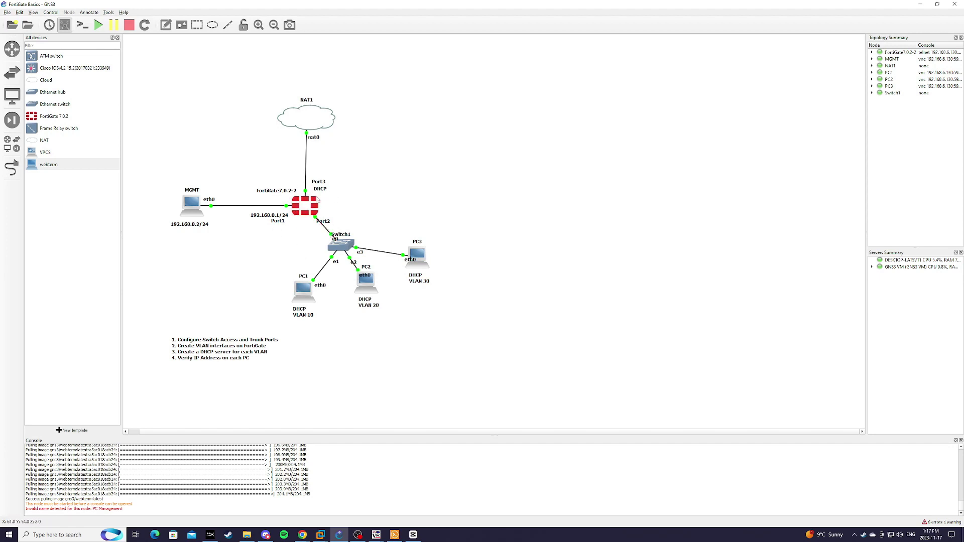
Step: Reopen PC1's console and run ifconfig, confirming it still holds 192.168.10.2
right_click(300, 294)
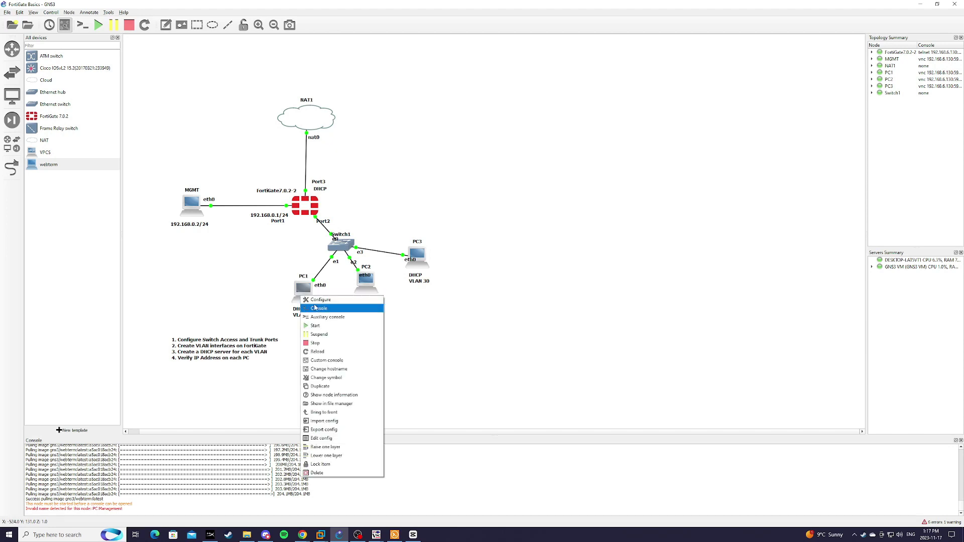
click(314, 303)
drag(481, 113, 594, 118)
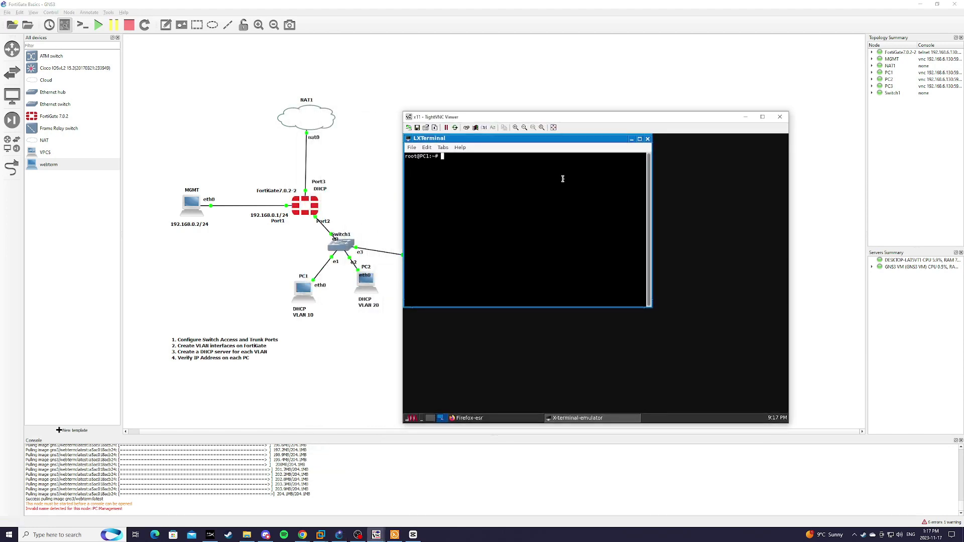
text(ifconfig)
key(Return)
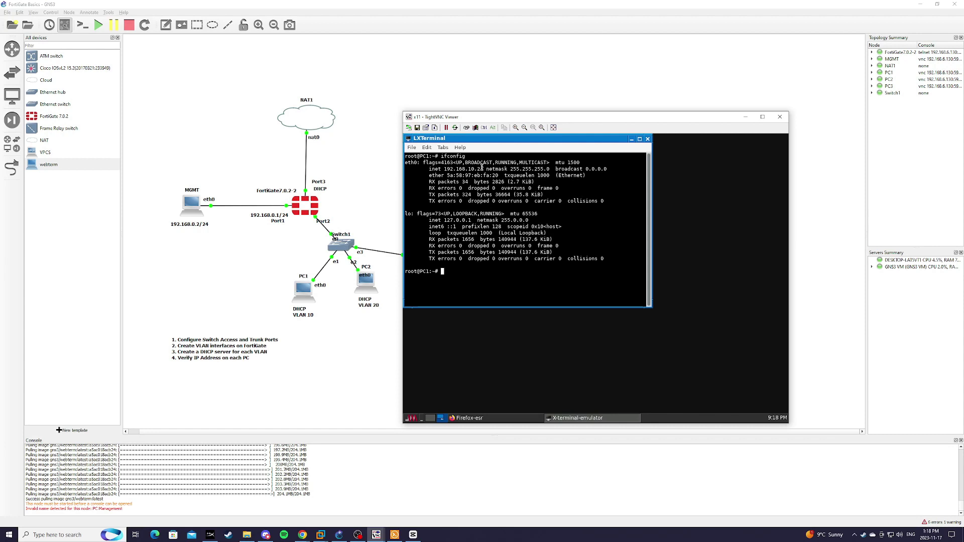
drag(482, 169, 443, 169)
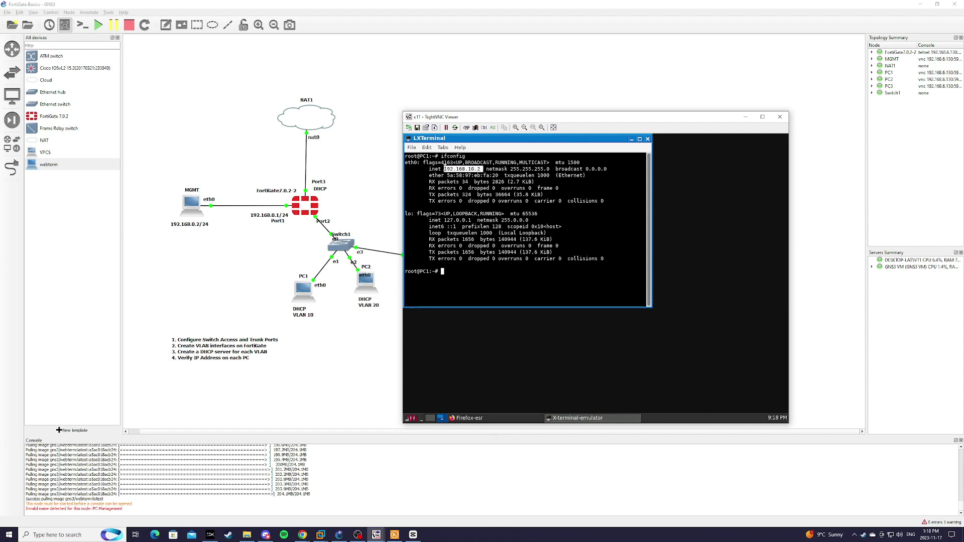
Step: Open PC3's console and run ifconfig to recheck its 192.168.30.2 address
click(389, 296)
right_click(423, 257)
click(438, 273)
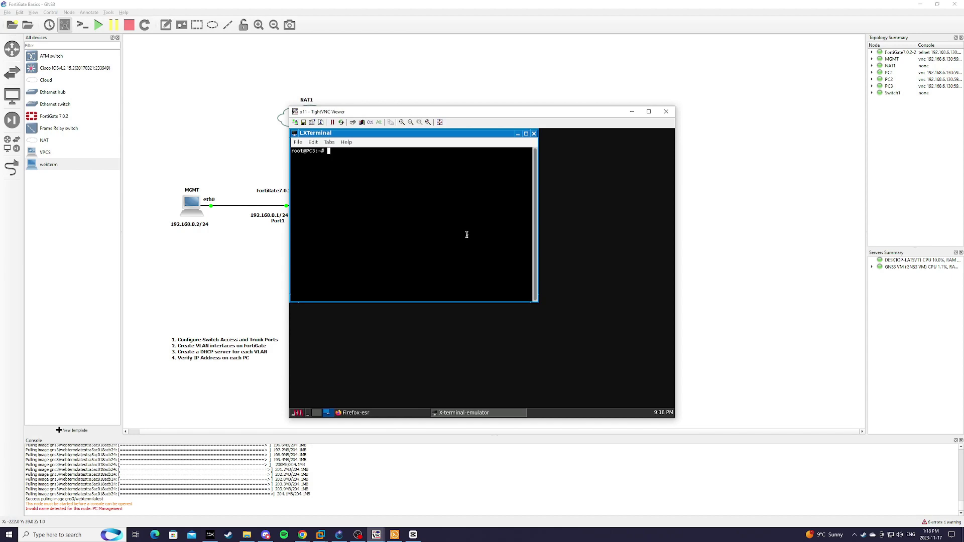
text(ifconfig)
key(Return)
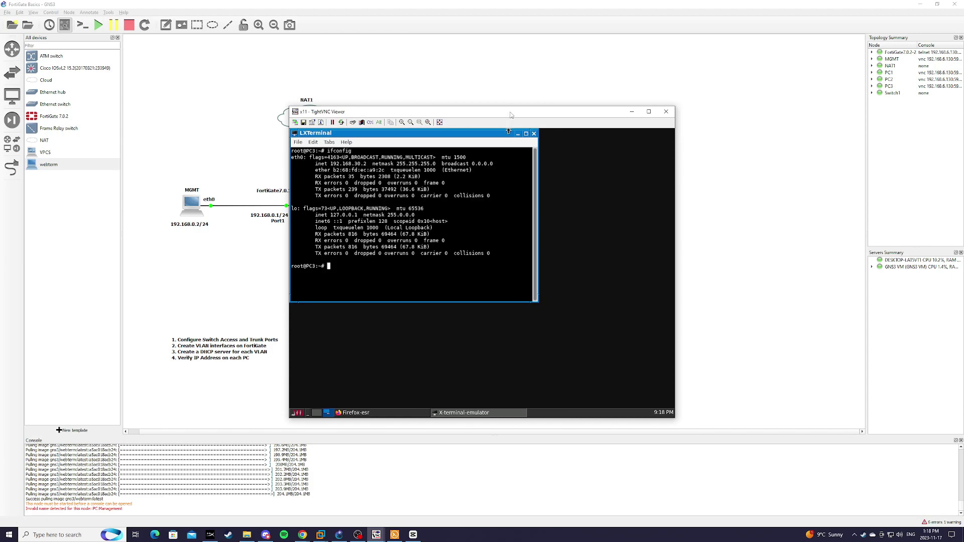
drag(510, 115, 646, 99)
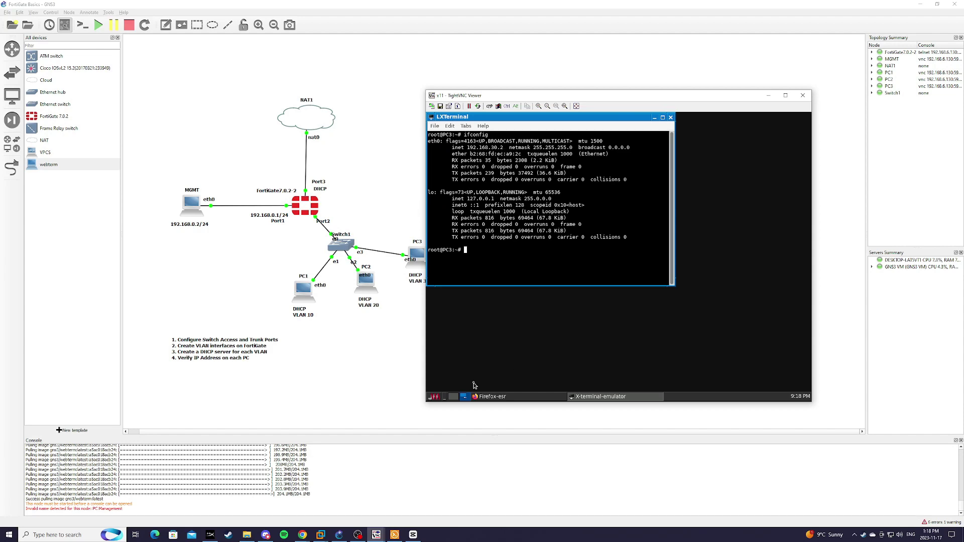
Step: Ping 192.168.30.2 from PC1's terminal and stop it, showing 100% packet loss
key(alt+Tab)
key(alt+Tab)
key(alt+Tab)
click(467, 289)
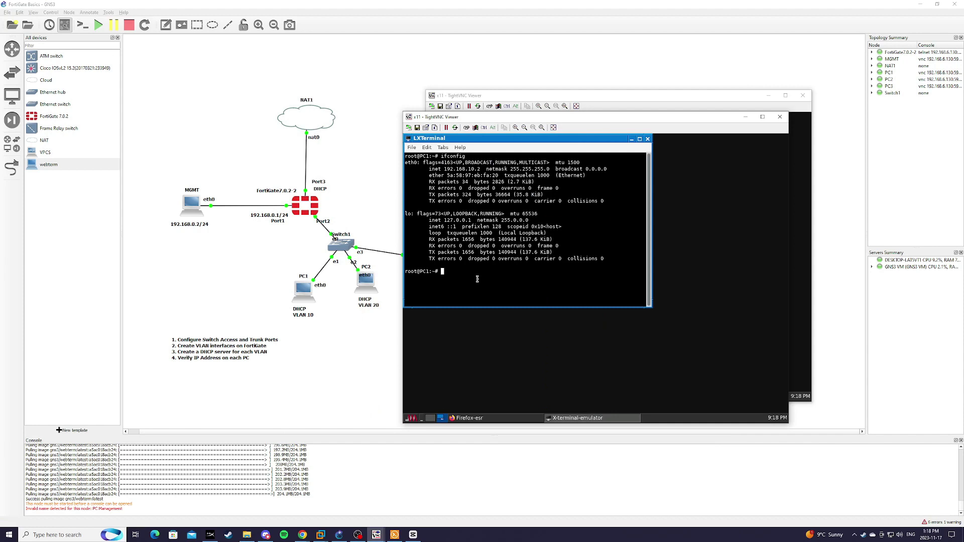
text(ping 192.168.30.2)
key(Return)
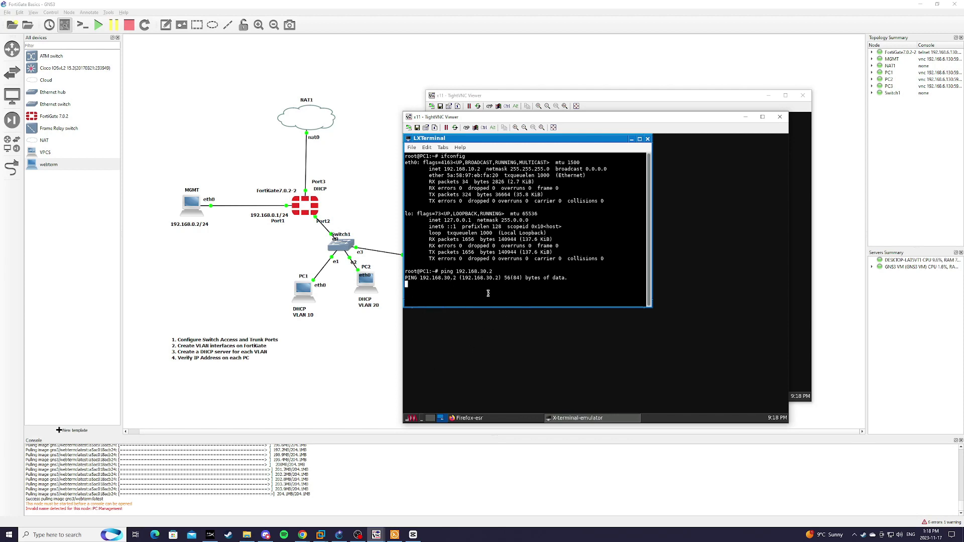
key(ctrl+c)
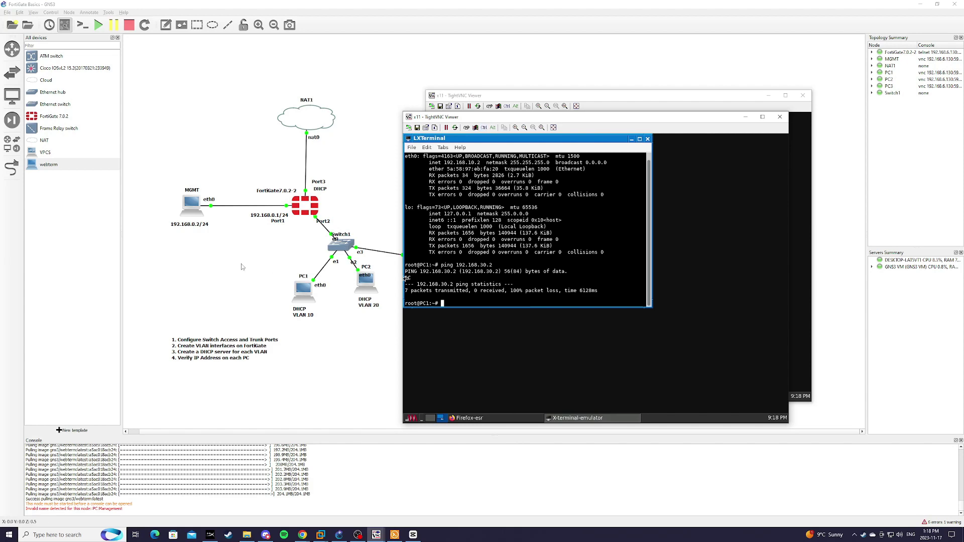
Step: Bring back the FortiGate Firewall Policy page in MGMT's console
click(241, 263)
right_click(194, 205)
key(Escape)
double_click(200, 215)
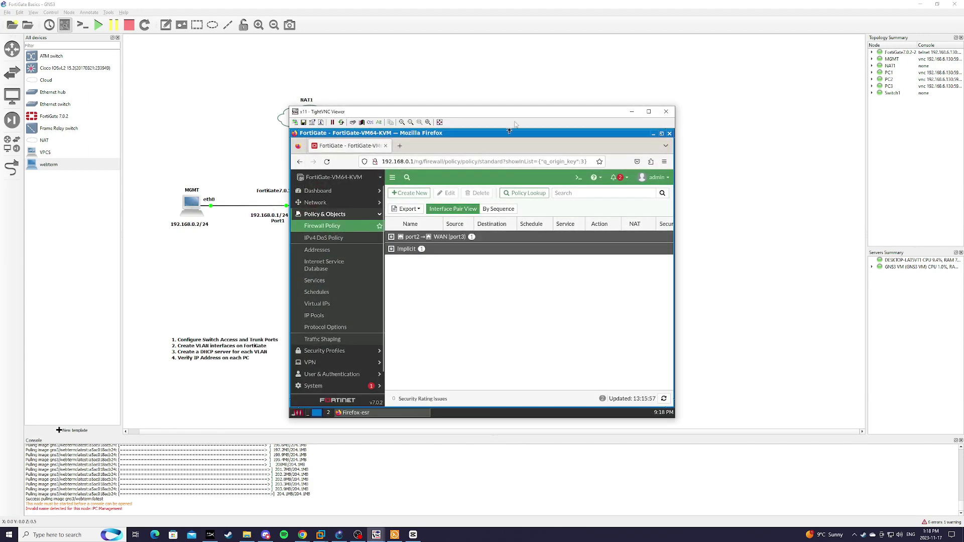
drag(513, 116, 682, 110)
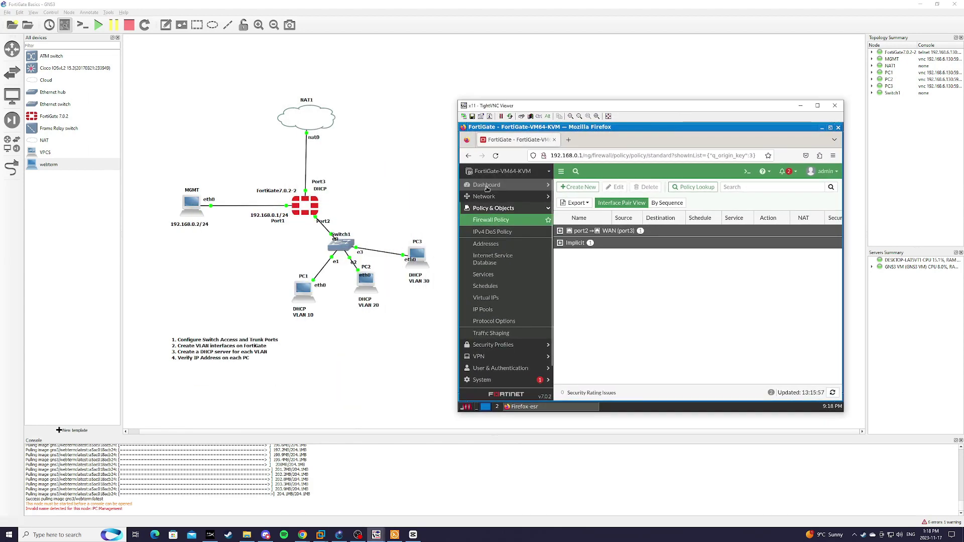
Step: Start a new policy from VLAN10 to VLAN30 with source and destination set to all
click(584, 188)
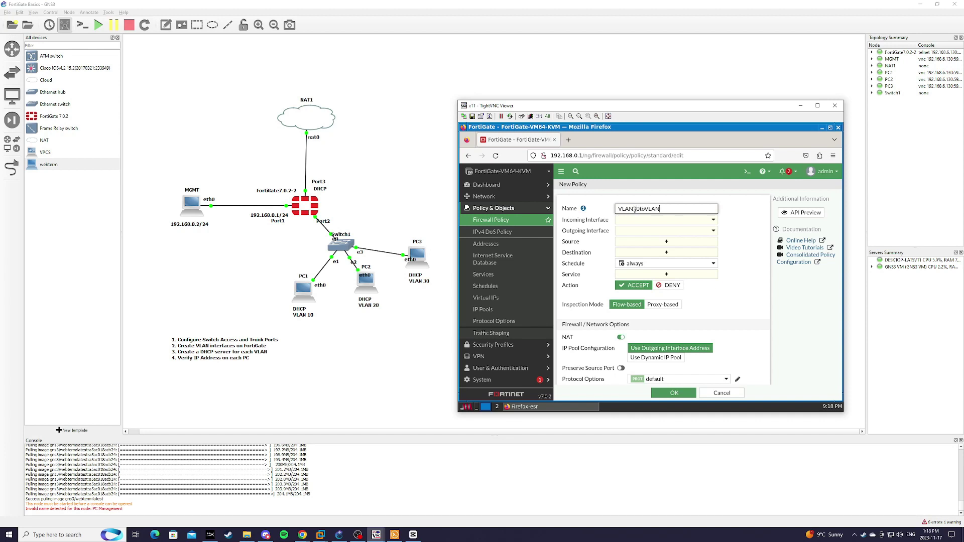
click(669, 220)
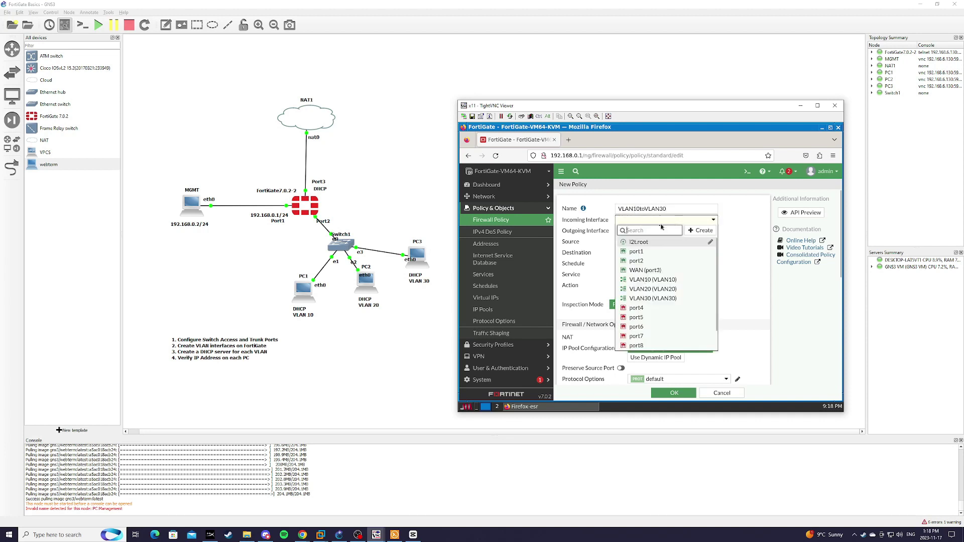
click(652, 279)
click(649, 231)
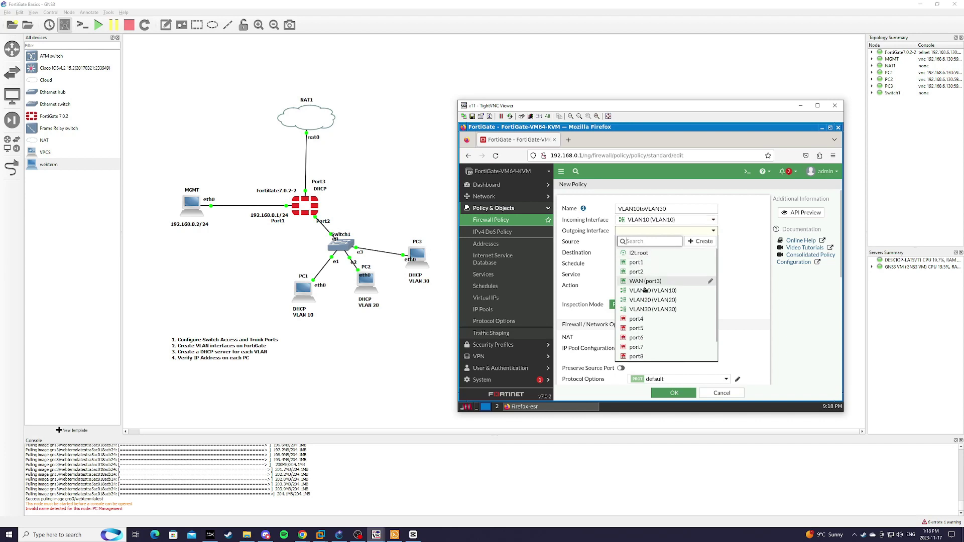
click(655, 309)
click(670, 242)
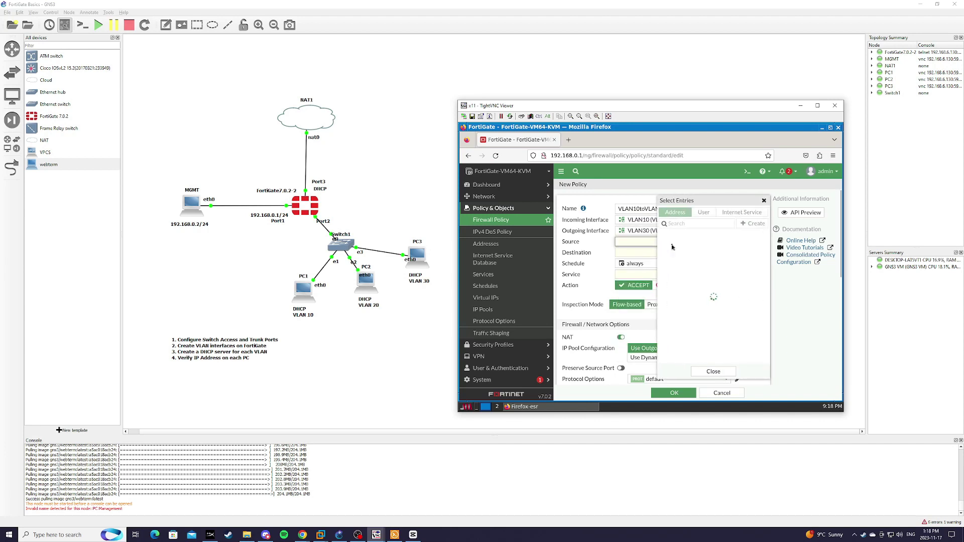
click(673, 245)
click(658, 262)
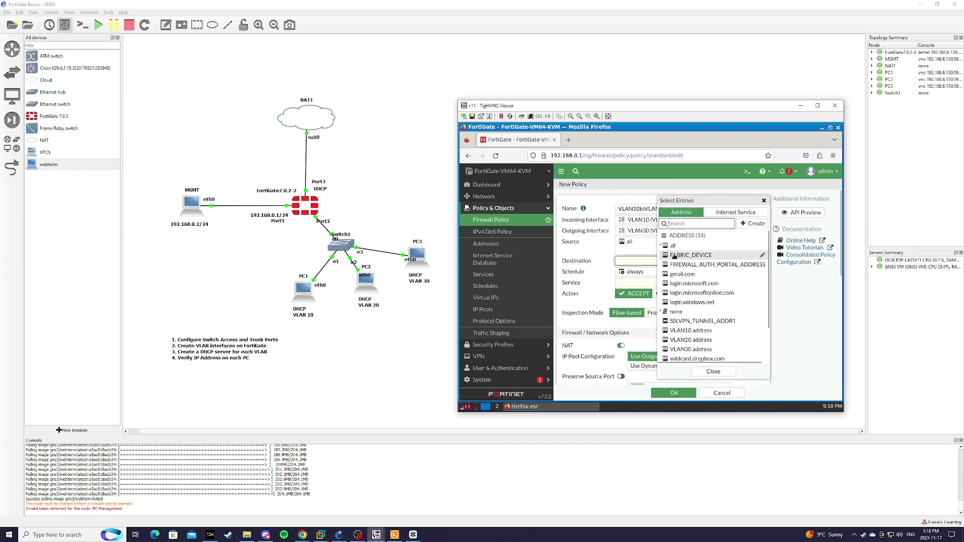
click(673, 246)
click(708, 372)
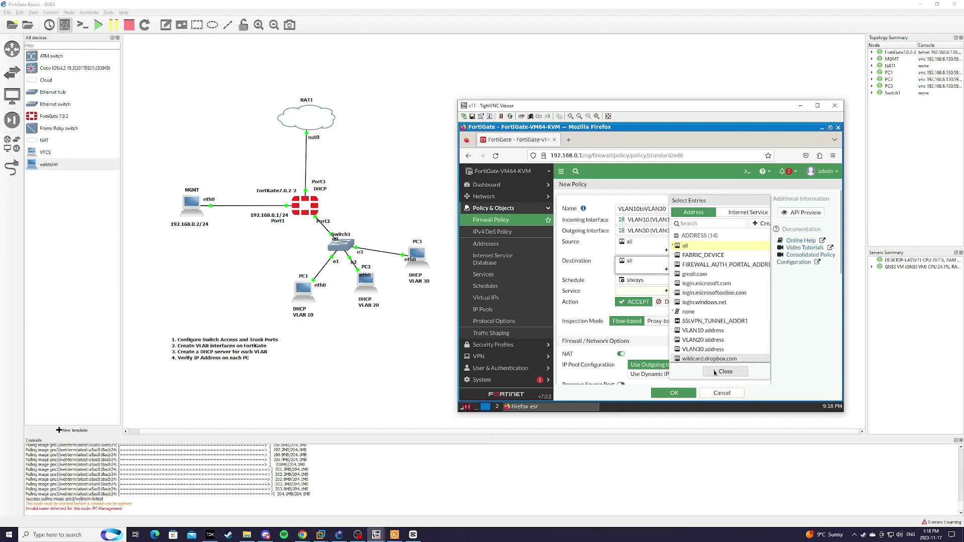
Step: Set the policy's service to PING and save the VLAN10toVLAN30 policy
click(648, 292)
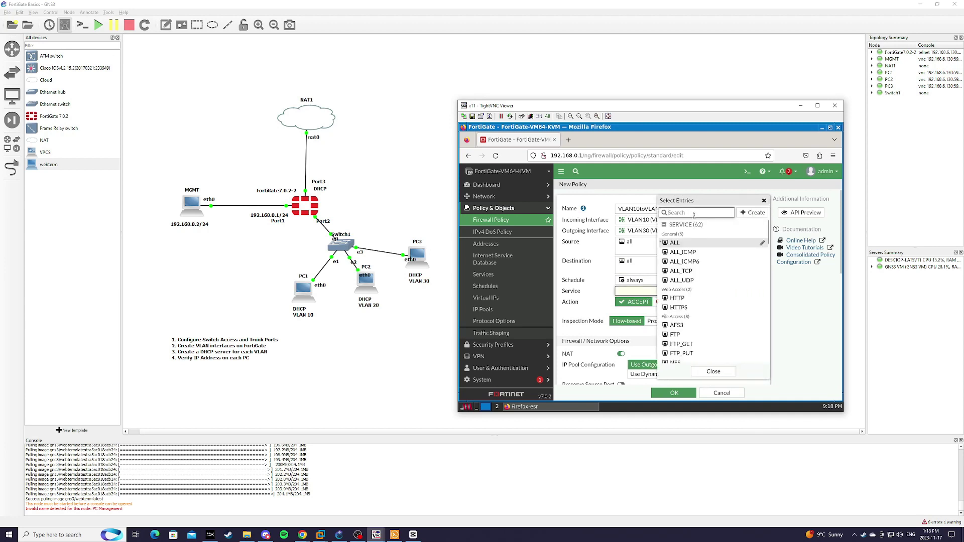
text(ping)
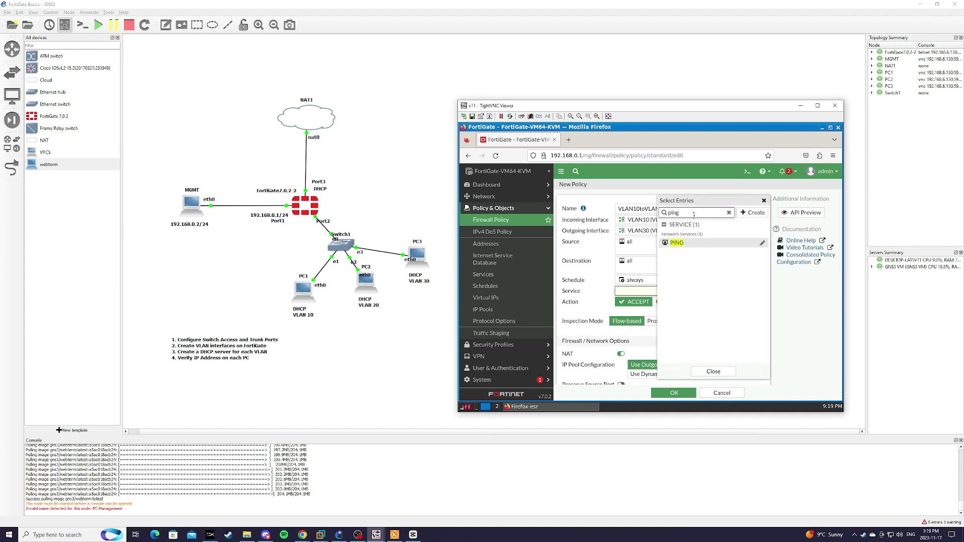
click(687, 243)
click(714, 371)
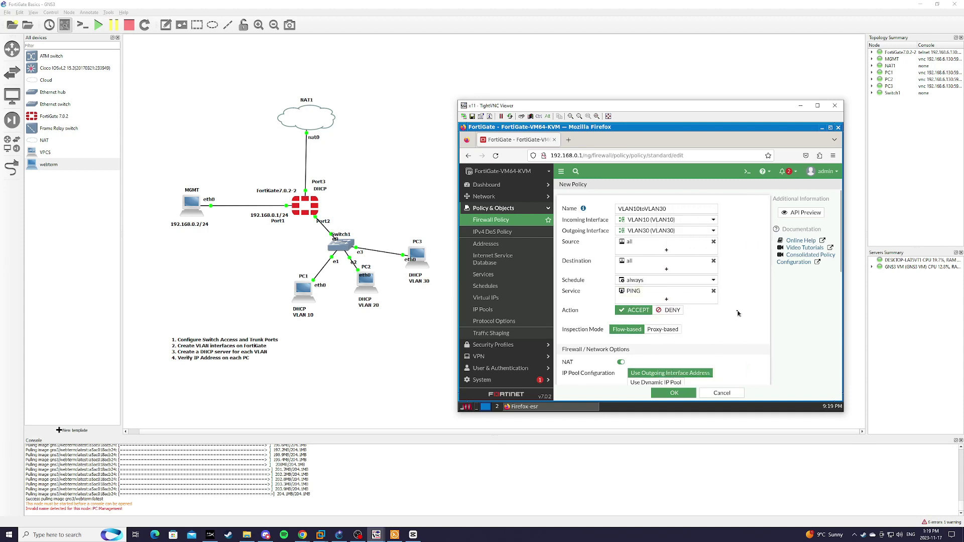
scroll(753, 313, down, 5)
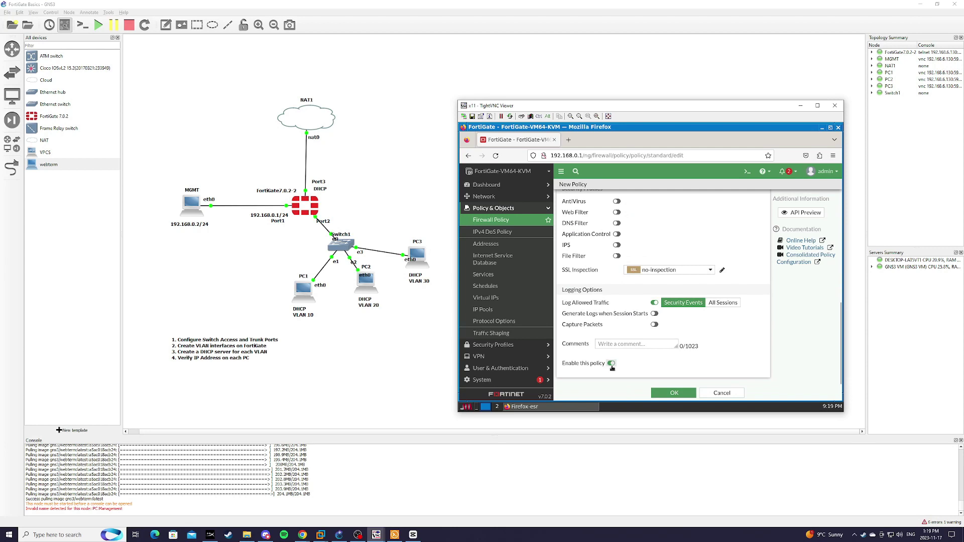
click(674, 393)
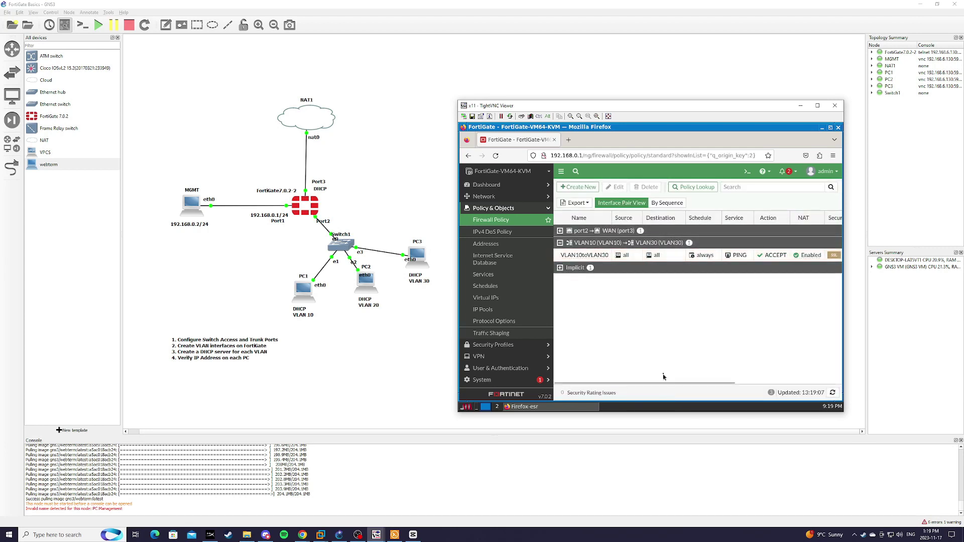
Step: Copy the VLAN10toVLAN30 policy, paste it below, and open the duplicate for editing
right_click(586, 259)
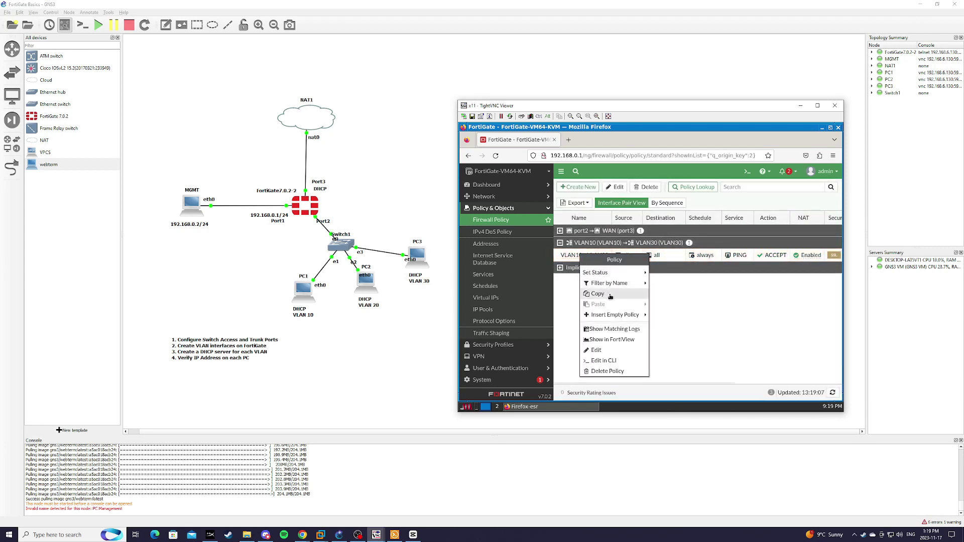
click(587, 257)
right_click(585, 256)
click(604, 297)
mouse_move(606, 307)
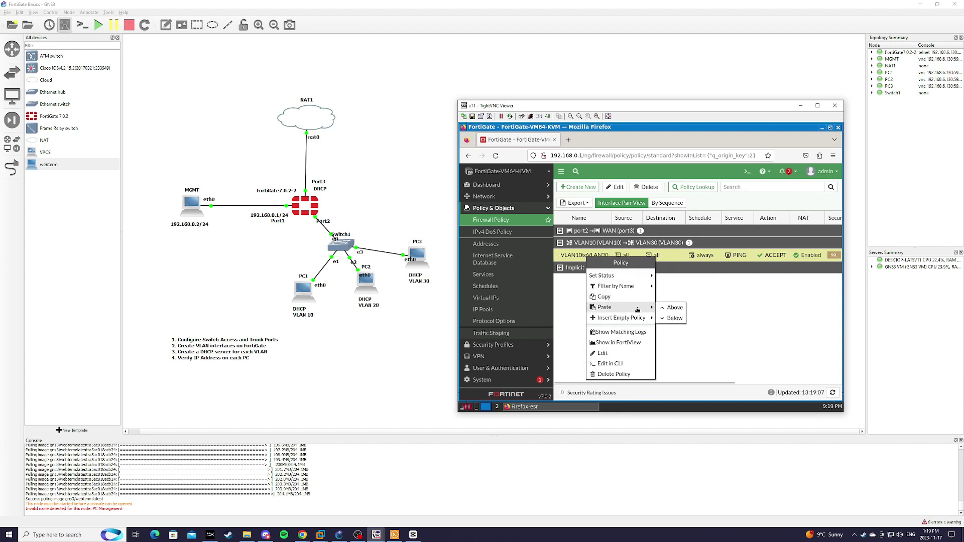
click(667, 317)
double_click(583, 269)
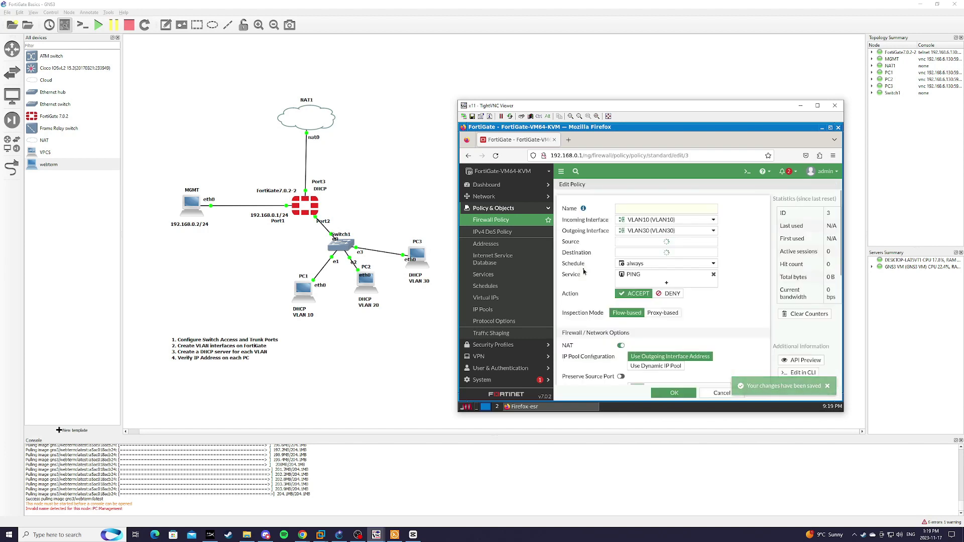
Step: Rename the copy VLAN30toVLAN10 with incoming VLAN30 and outgoing VLAN10
click(661, 208)
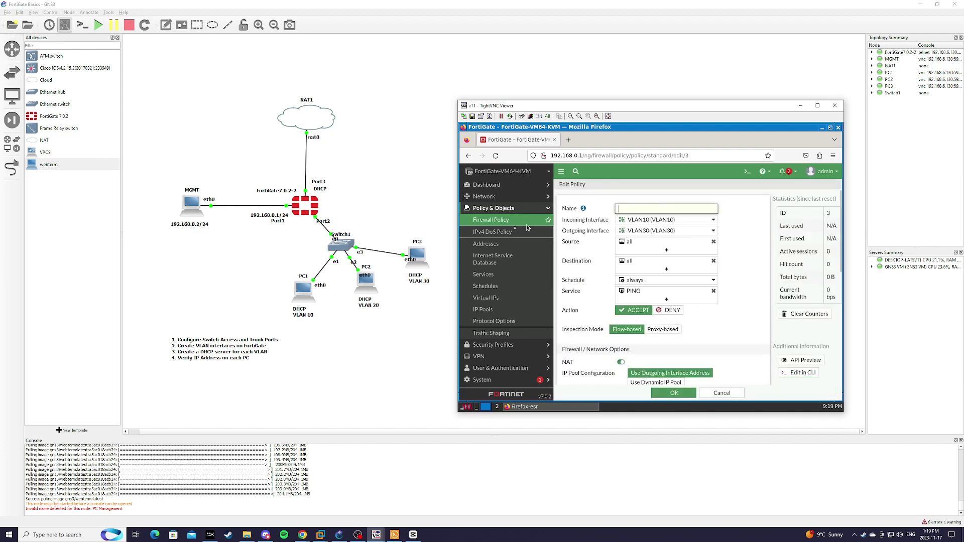
text(VL)
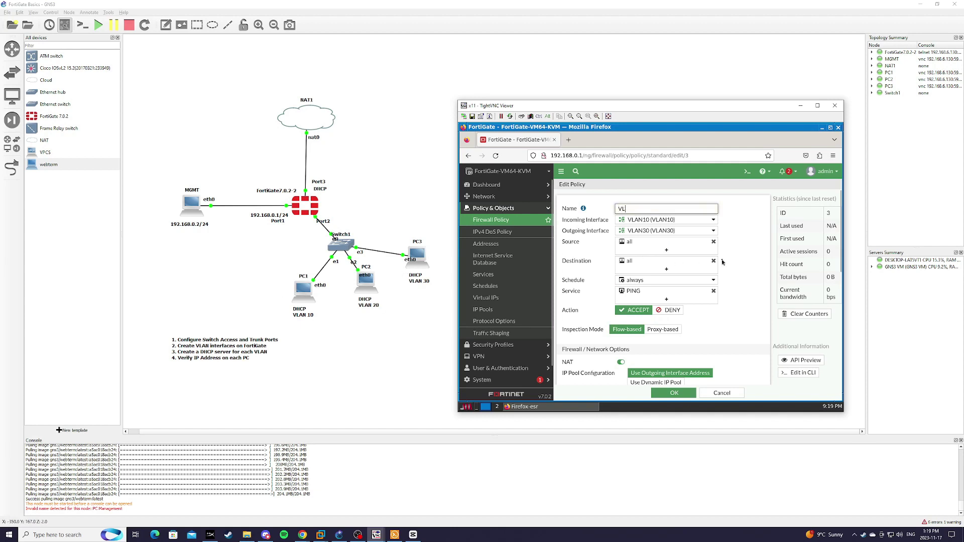
text(AN30toVLAN10)
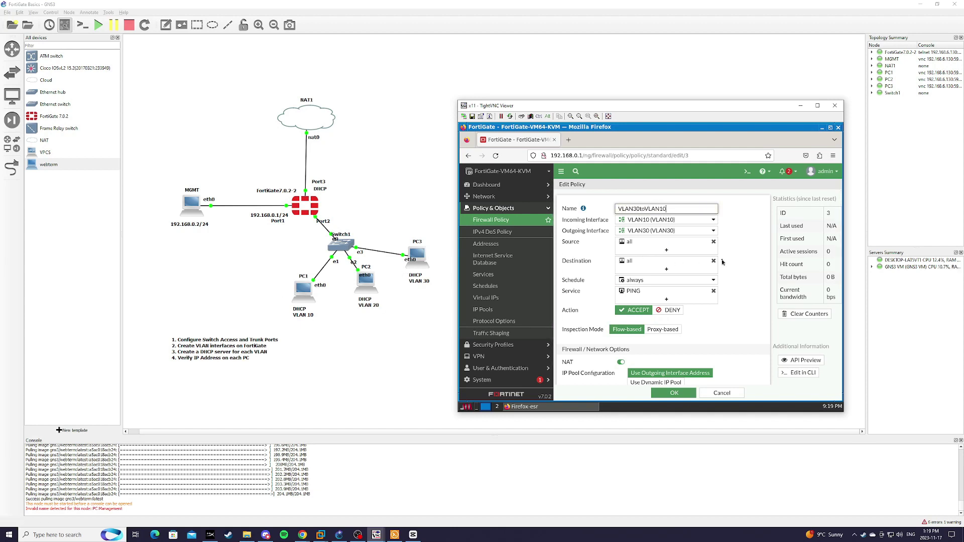
click(691, 221)
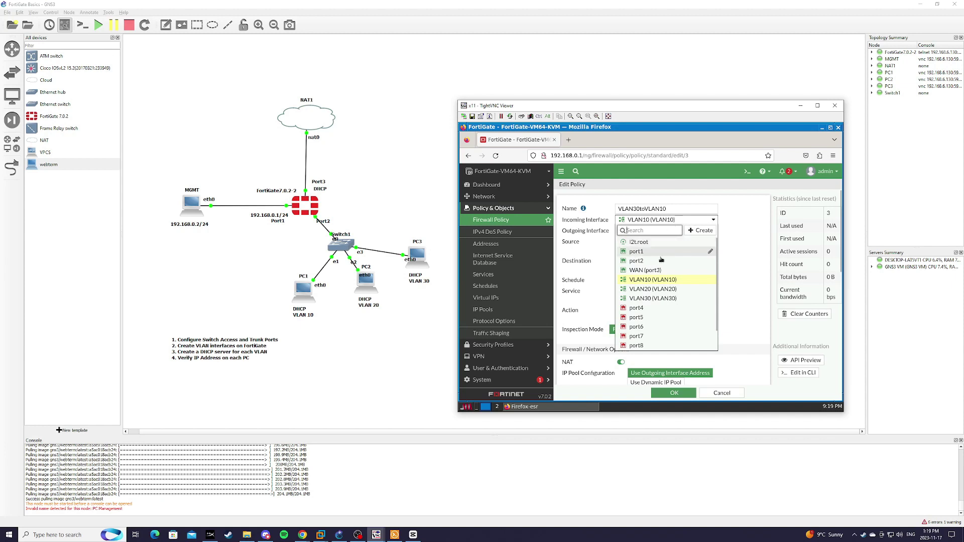
click(672, 298)
click(668, 231)
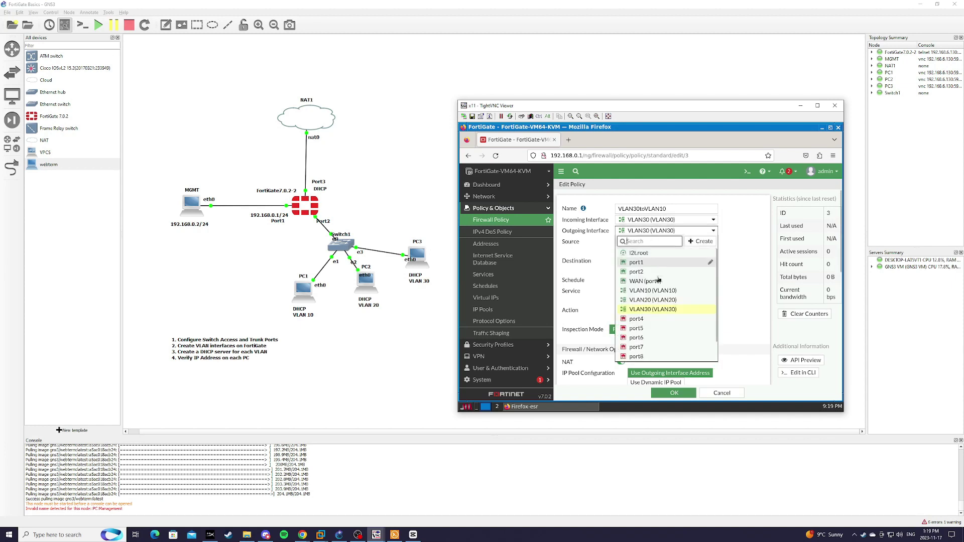
click(669, 291)
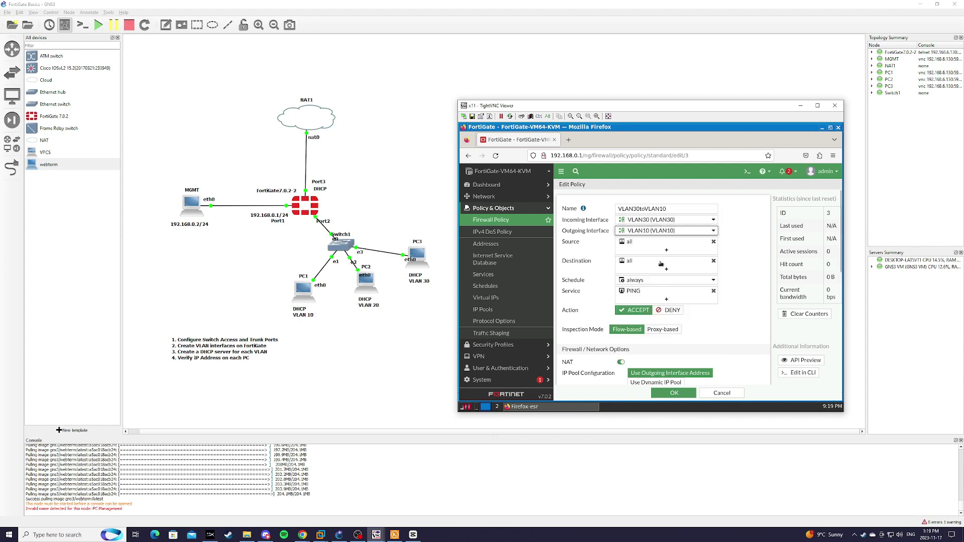
scroll(704, 302, down, 3)
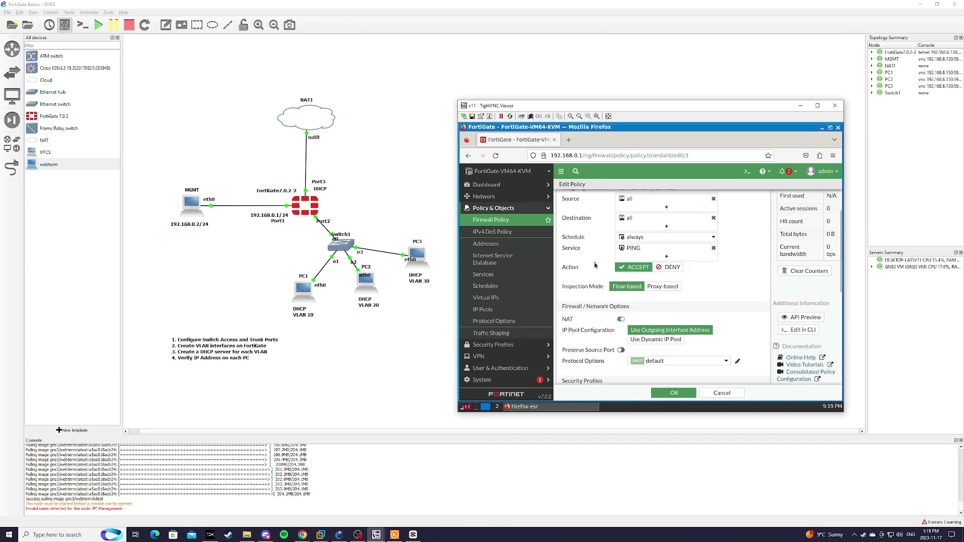
scroll(733, 283, down, 2)
scroll(733, 283, down, 2)
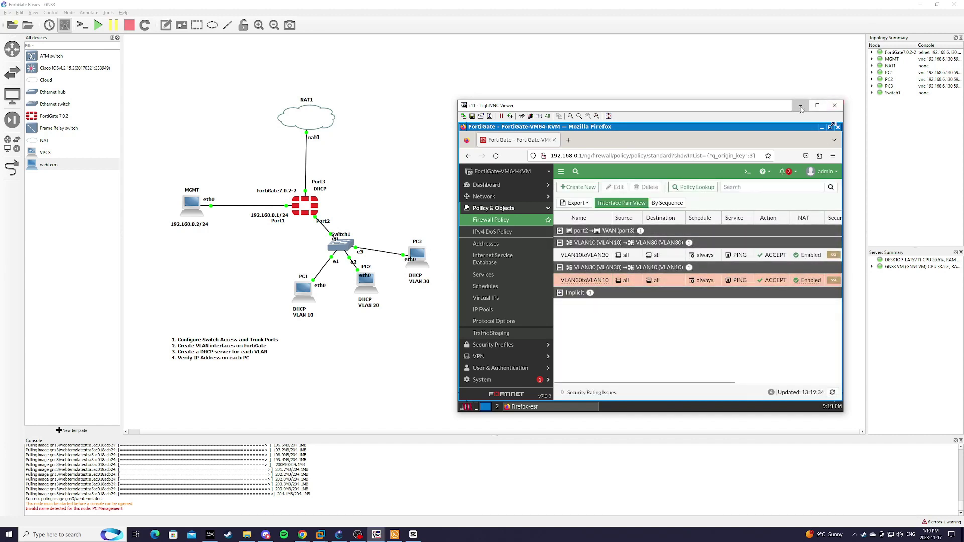
Step: Ping 192.168.30.2 from PC1's console, getting 6 of 6 replies with 0% loss
click(834, 105)
right_click(307, 293)
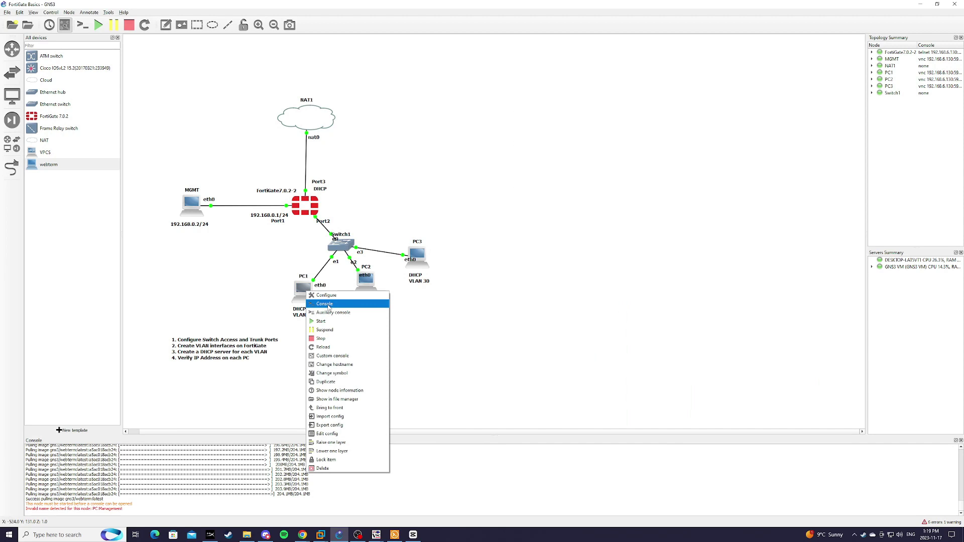
click(329, 305)
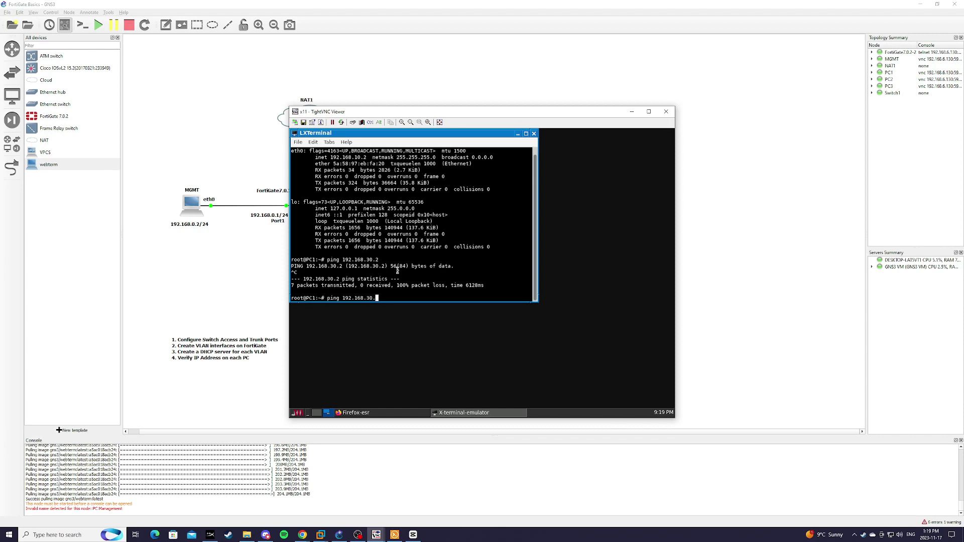
key(Return)
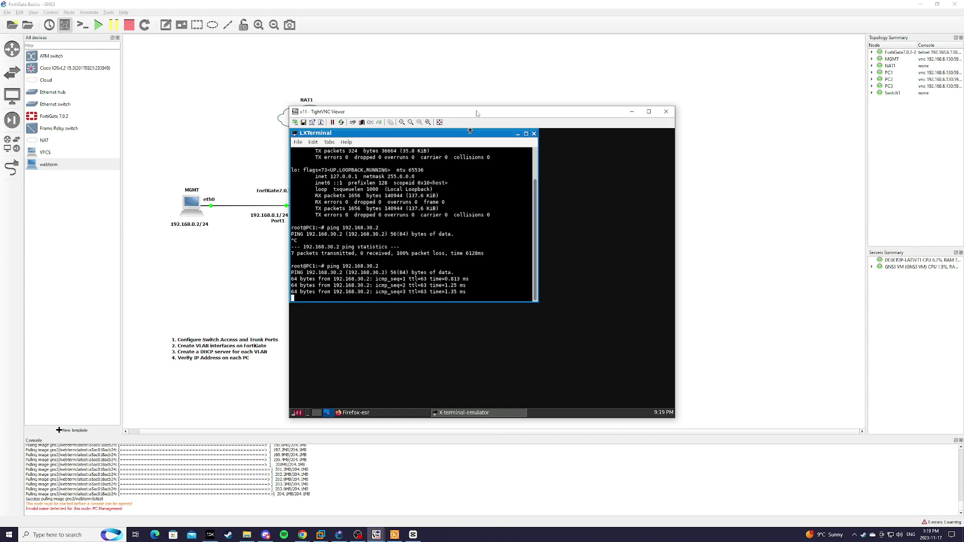
drag(477, 113, 629, 105)
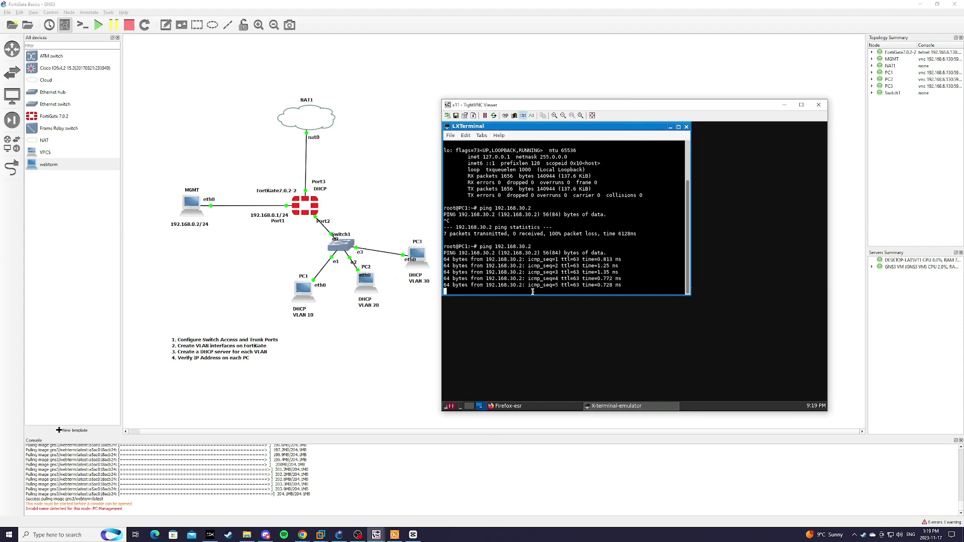
key(ctrl+c)
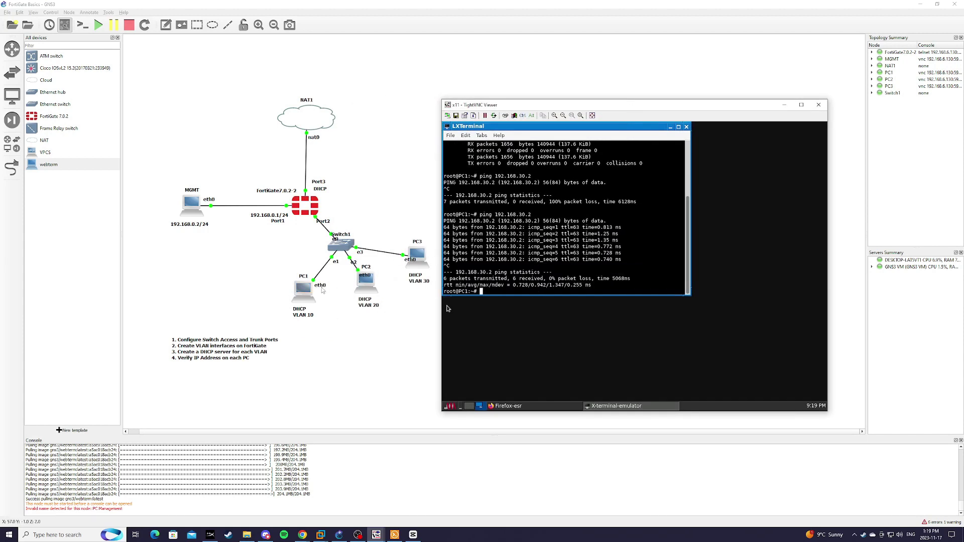